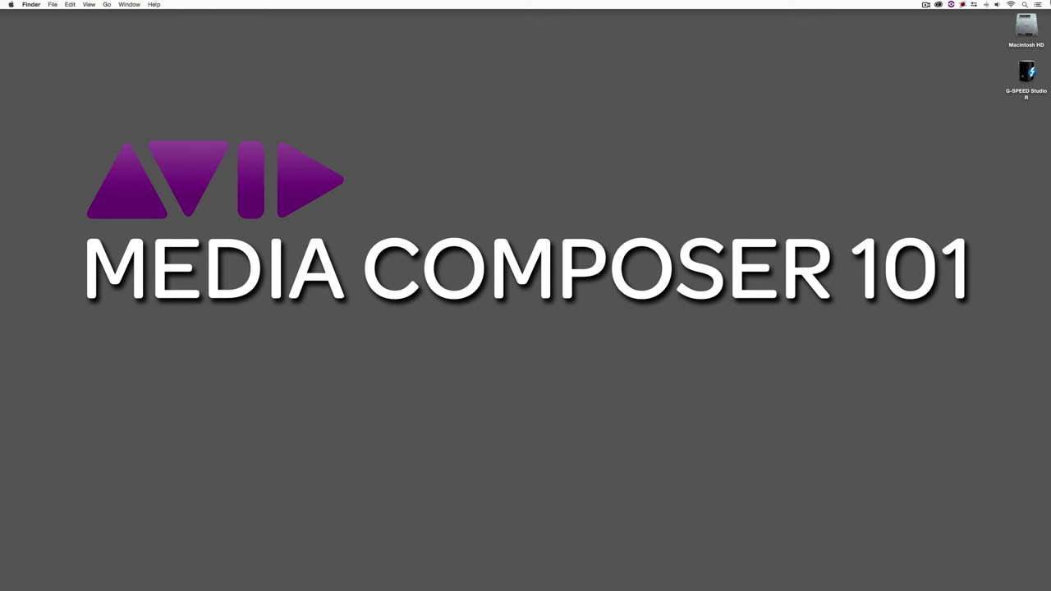
Switch to Avid Media Composer and AMA-link all the RDC items in the RED Footage folder on G-SPEED Studio R.
{"action": "key", "text": "super+Tab"}
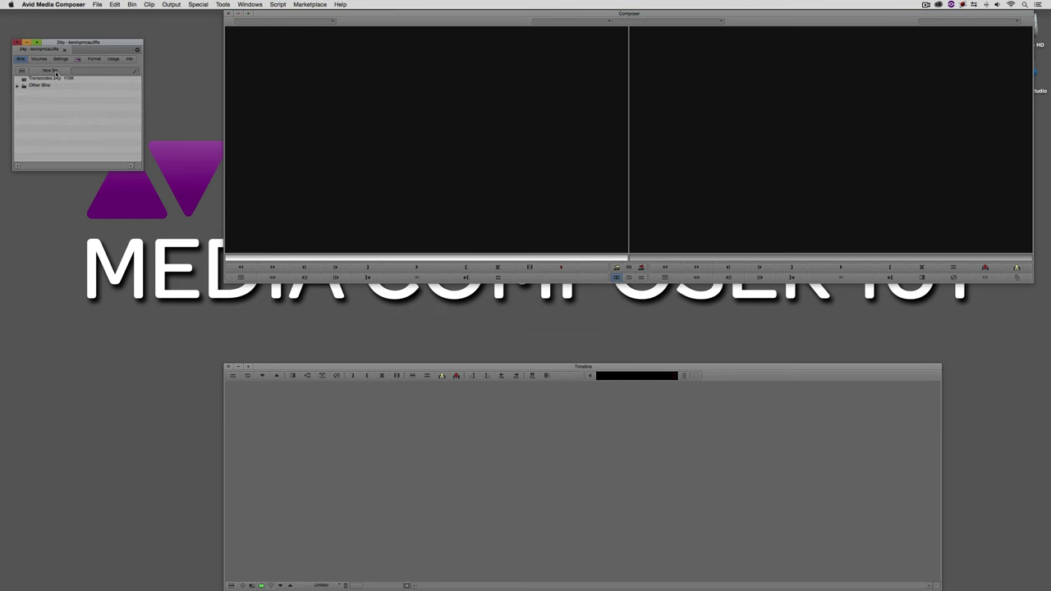
{"action": "left_click", "coordinate": [92, 4]}
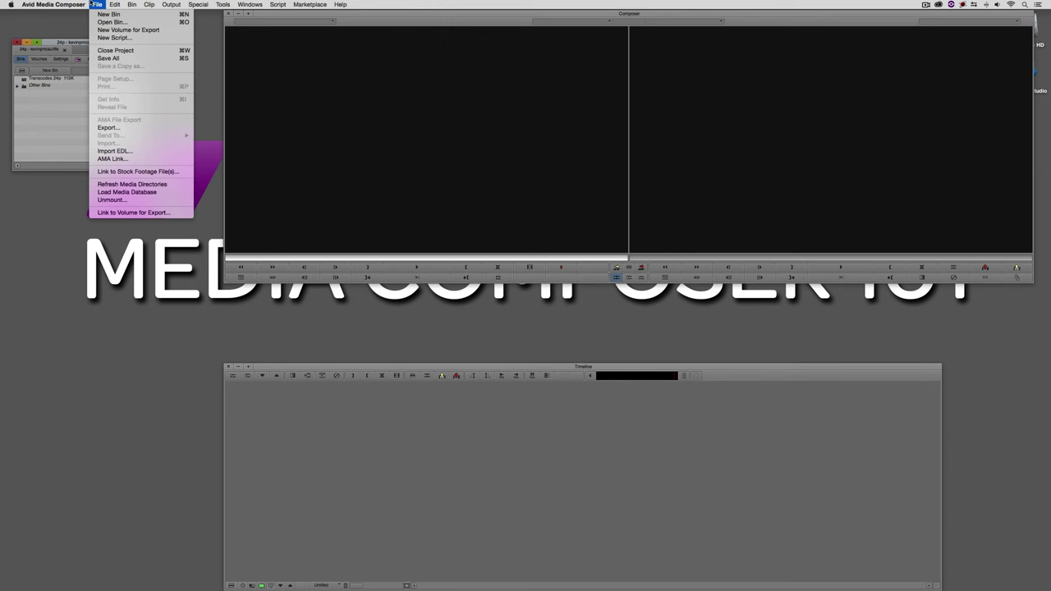
{"action": "left_click", "coordinate": [112, 158]}
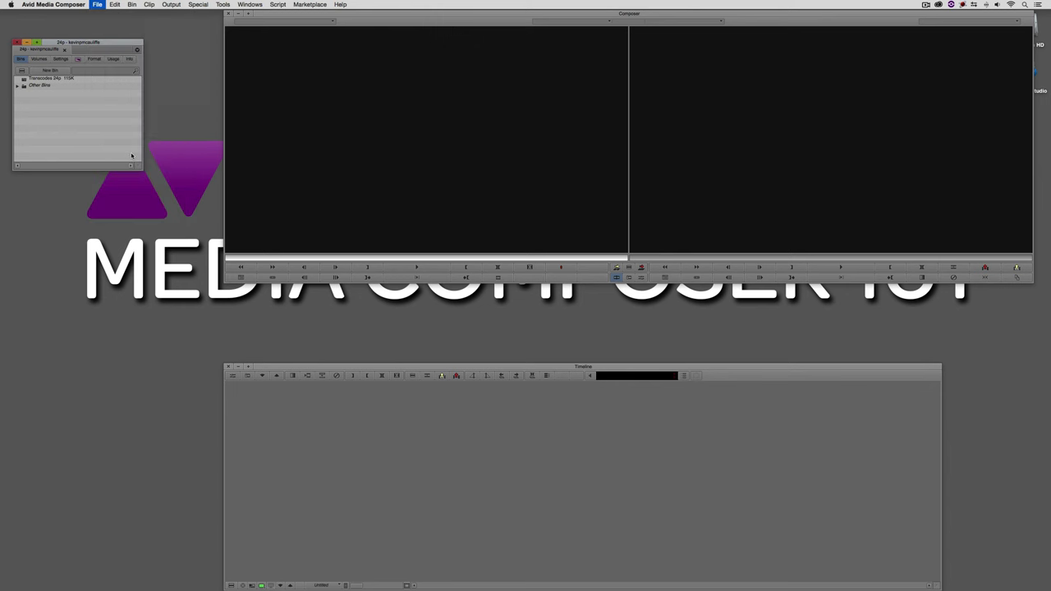
{"action": "left_click", "coordinate": [497, 219]}
{"action": "key", "text": "super+a"}
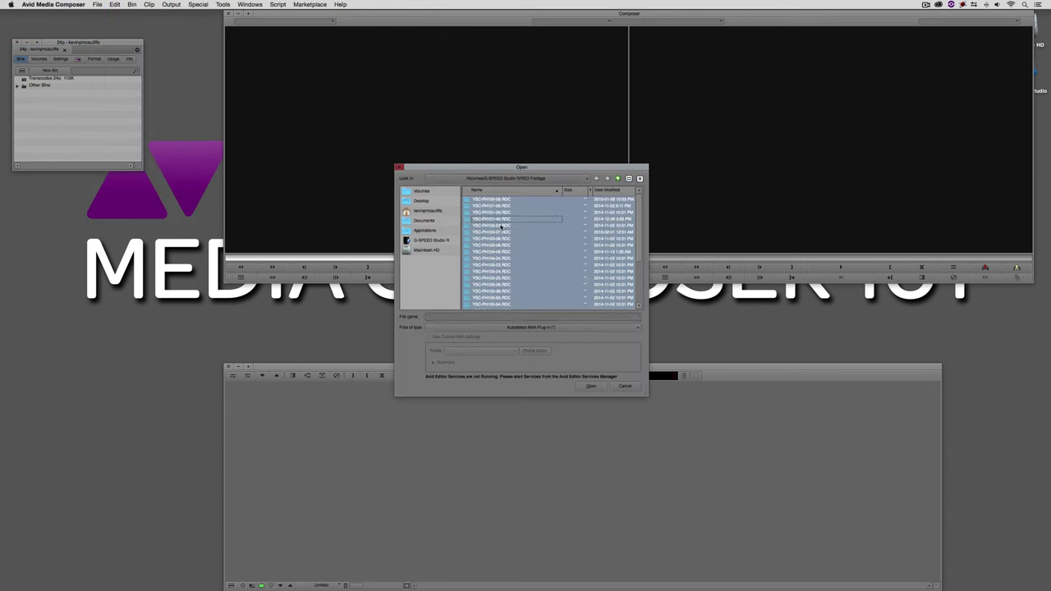
{"action": "left_click", "coordinate": [591, 386]}
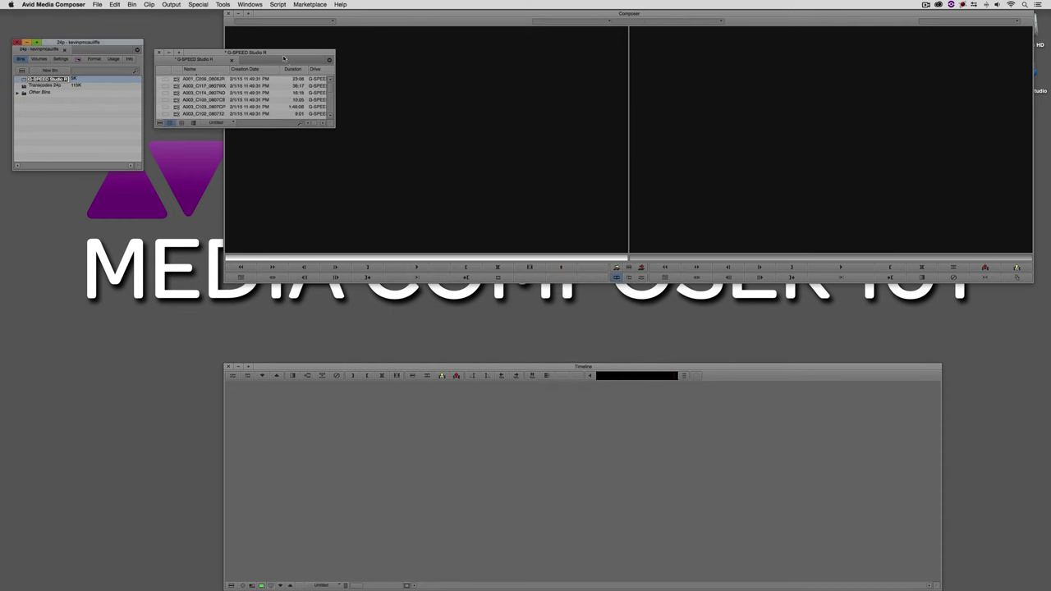
Move and enlarge the bin of linked clips and apply the Raster Dimension bin view.
{"action": "left_click_drag", "start_coordinate": [281, 54], "coordinate": [159, 205]}
{"action": "left_click_drag", "start_coordinate": [207, 276], "coordinate": [274, 472]}
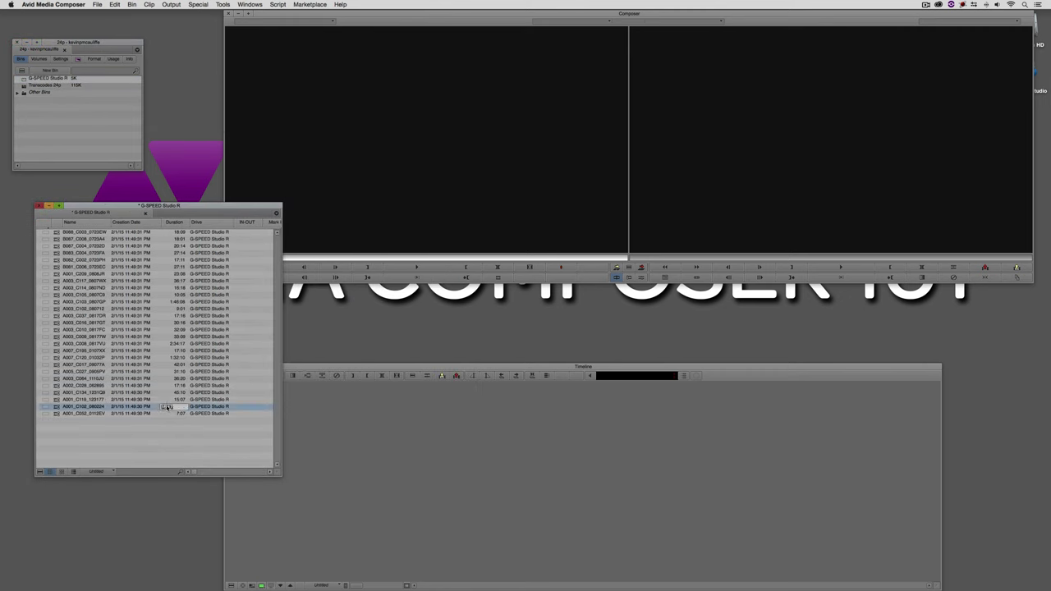
{"action": "left_click", "coordinate": [106, 472]}
{"action": "left_click", "coordinate": [139, 447]}
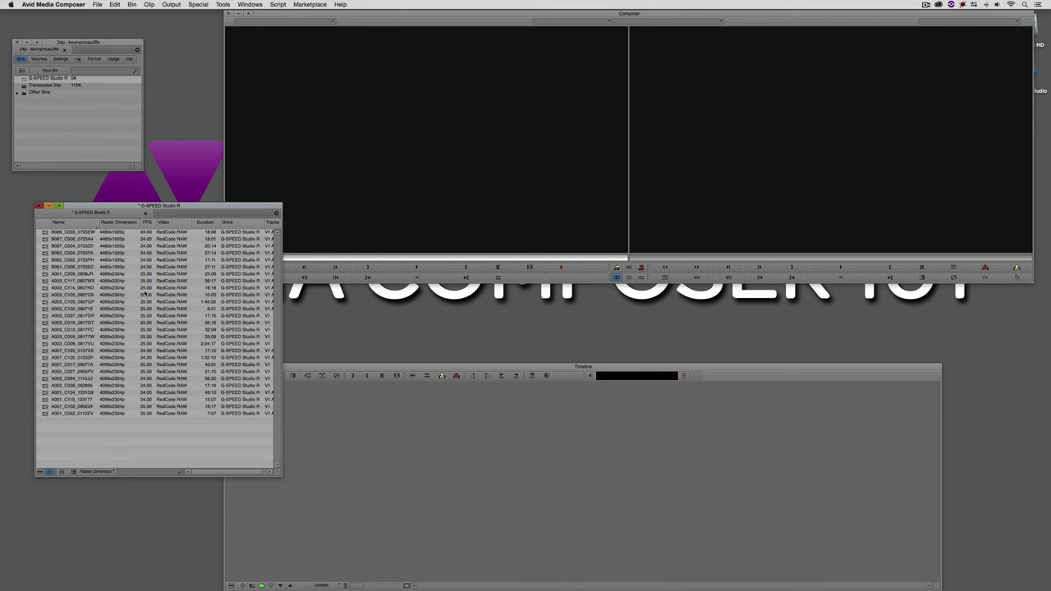
Sort the linked clips in ascending order by raster dimension.
{"action": "left_click", "coordinate": [115, 223]}
{"action": "key", "text": "super+e"}
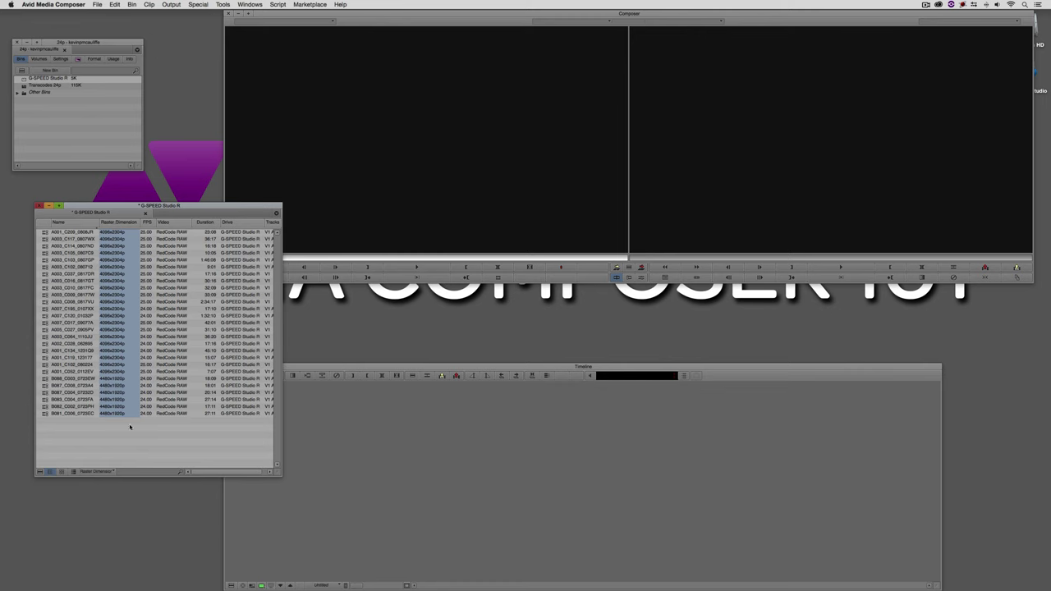
{"action": "left_click", "coordinate": [130, 426]}
Load the first clip in the bin into the source monitor, then play and scrub through it.
{"action": "double_click", "coordinate": [45, 232]}
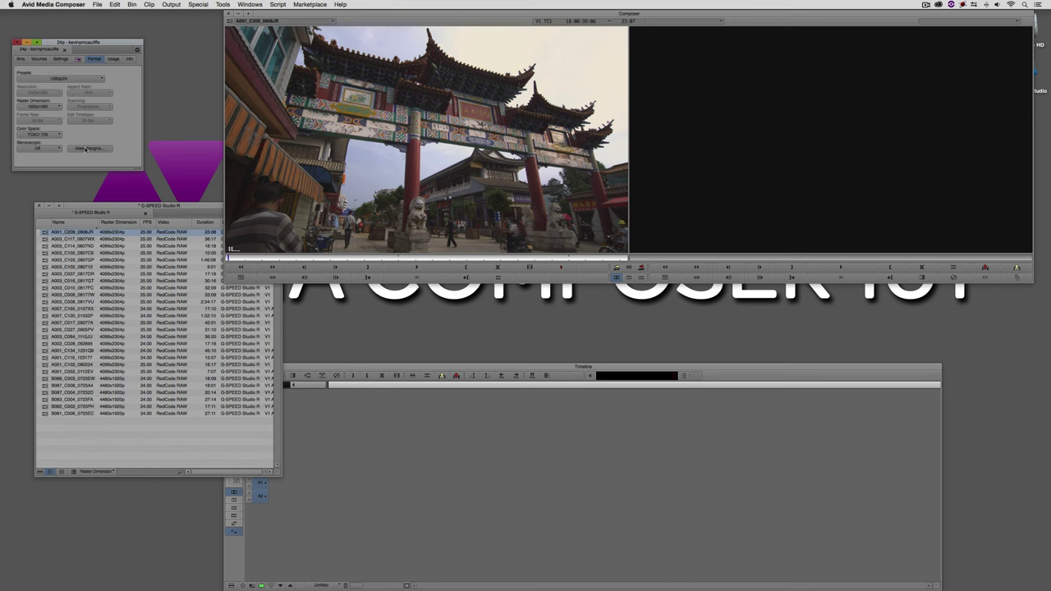
{"action": "left_click_drag", "start_coordinate": [122, 209], "coordinate": [87, 177]}
{"action": "left_click", "coordinate": [403, 268]}
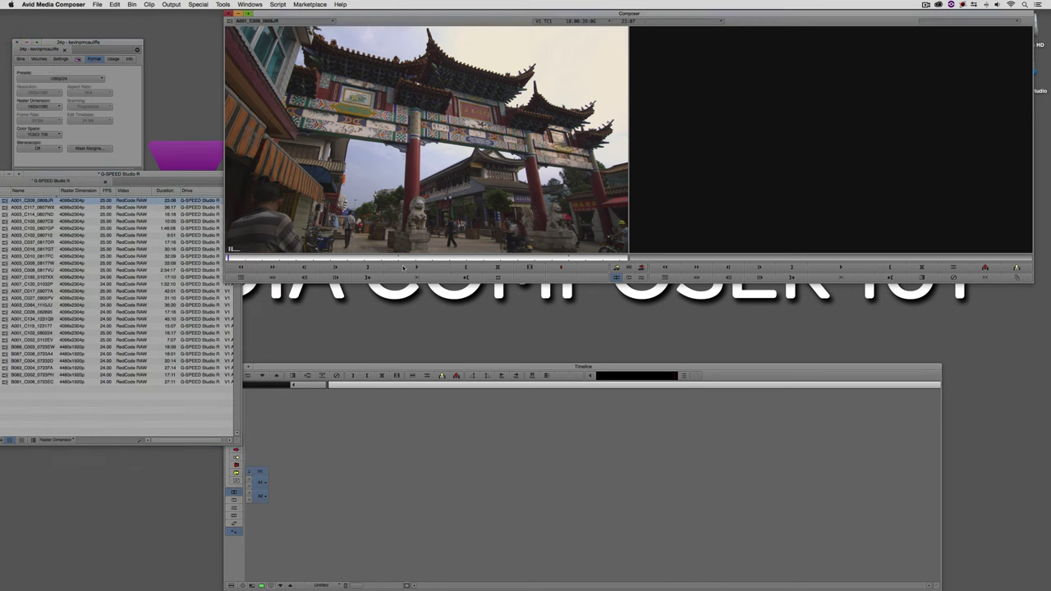
{"action": "left_click", "coordinate": [422, 257]}
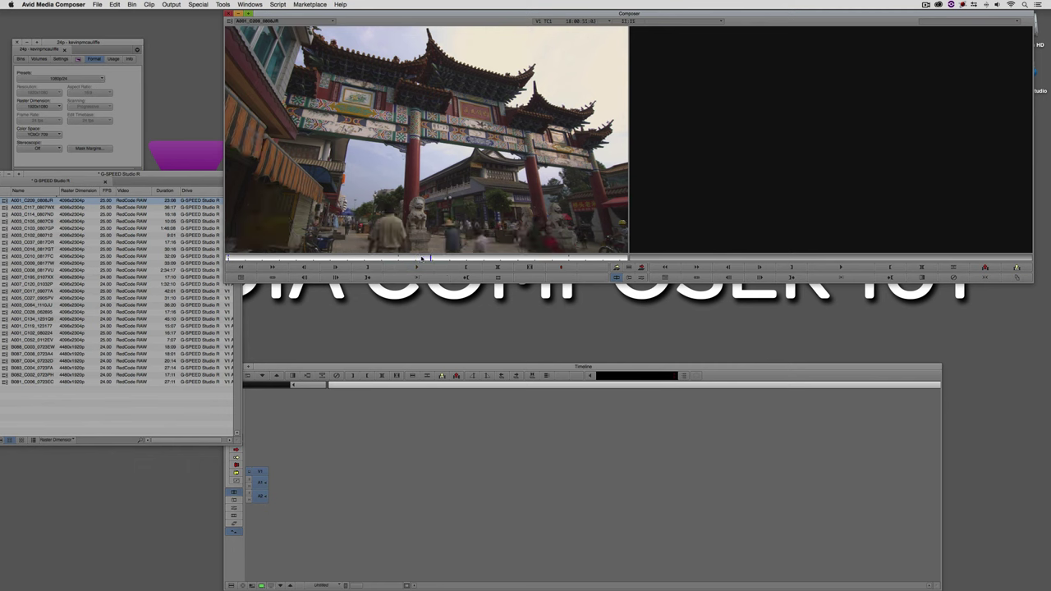
{"action": "left_click_drag", "start_coordinate": [328, 258], "coordinate": [378, 258]}
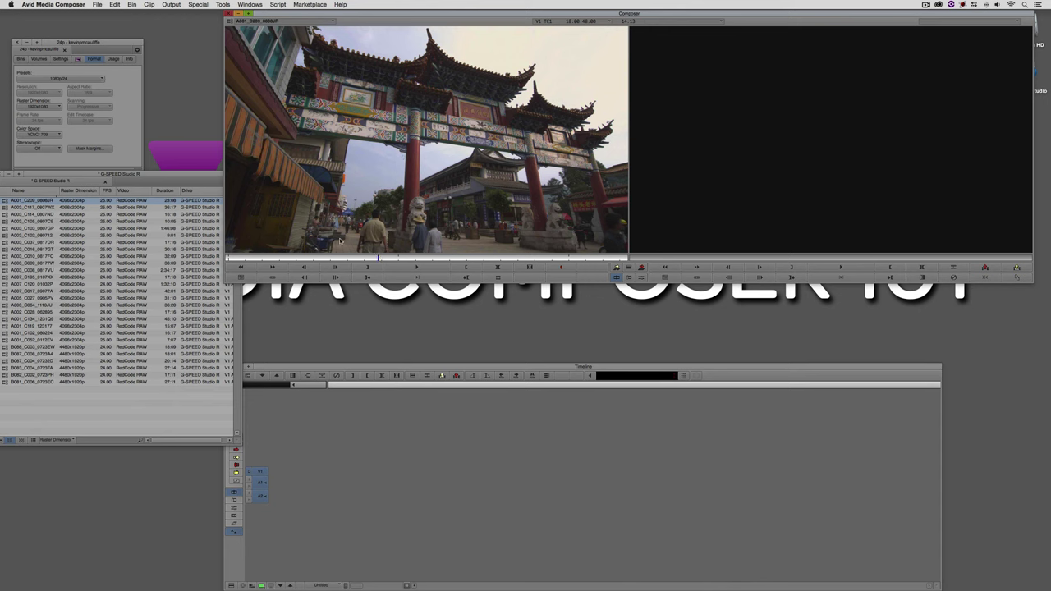
Try to transcode two adjacent clips together, one at 25 fps and one at 24 fps, to DNxHD 175 MXF.
{"action": "left_click_drag", "start_coordinate": [165, 174], "coordinate": [225, 191]}
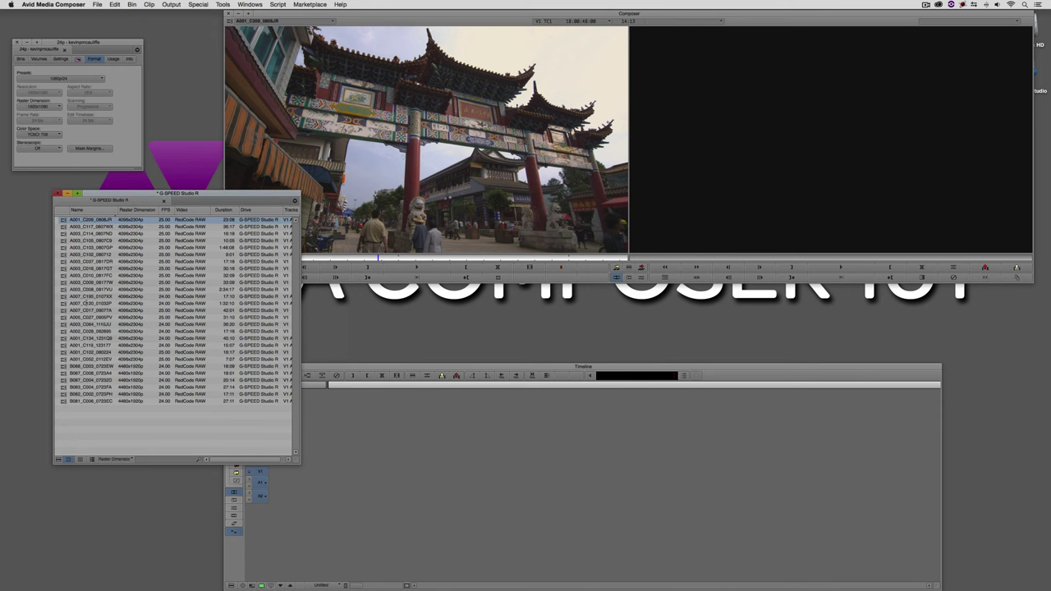
{"action": "left_click", "coordinate": [64, 298]}
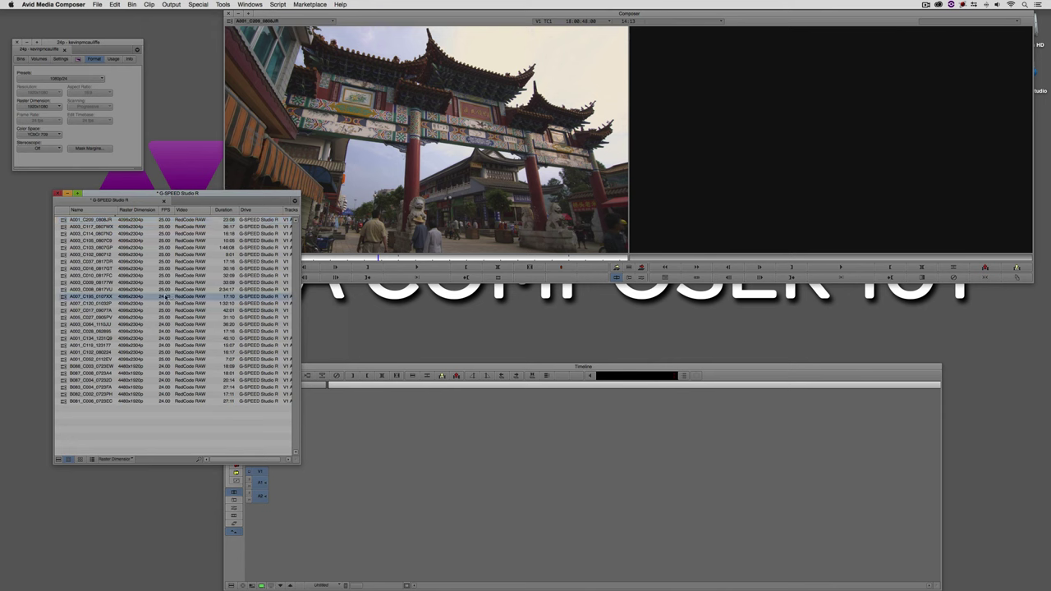
{"action": "left_click", "coordinate": [64, 291], "text": "shift"}
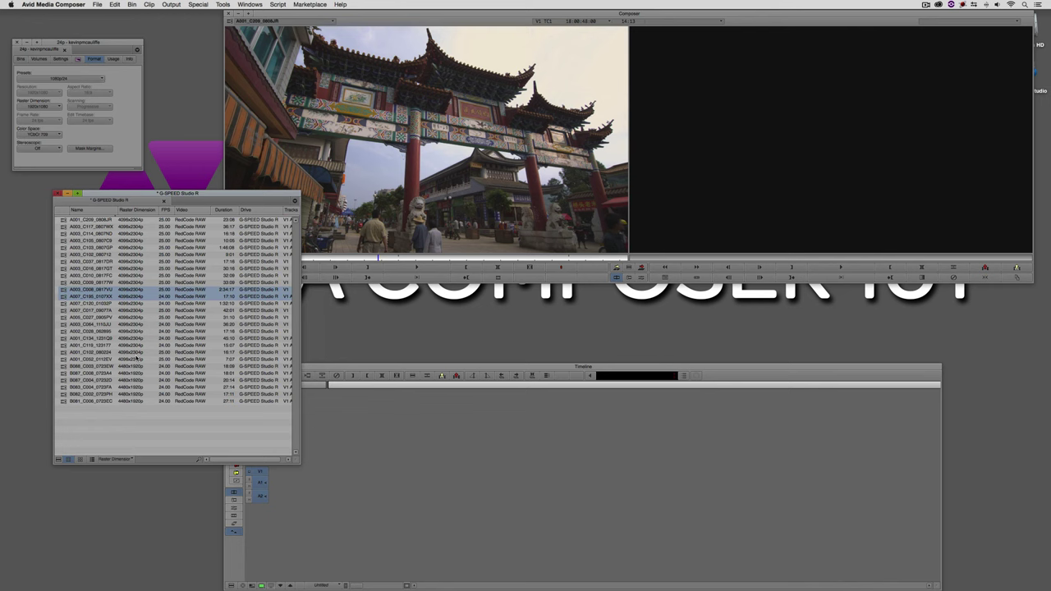
{"action": "left_click", "coordinate": [149, 4]}
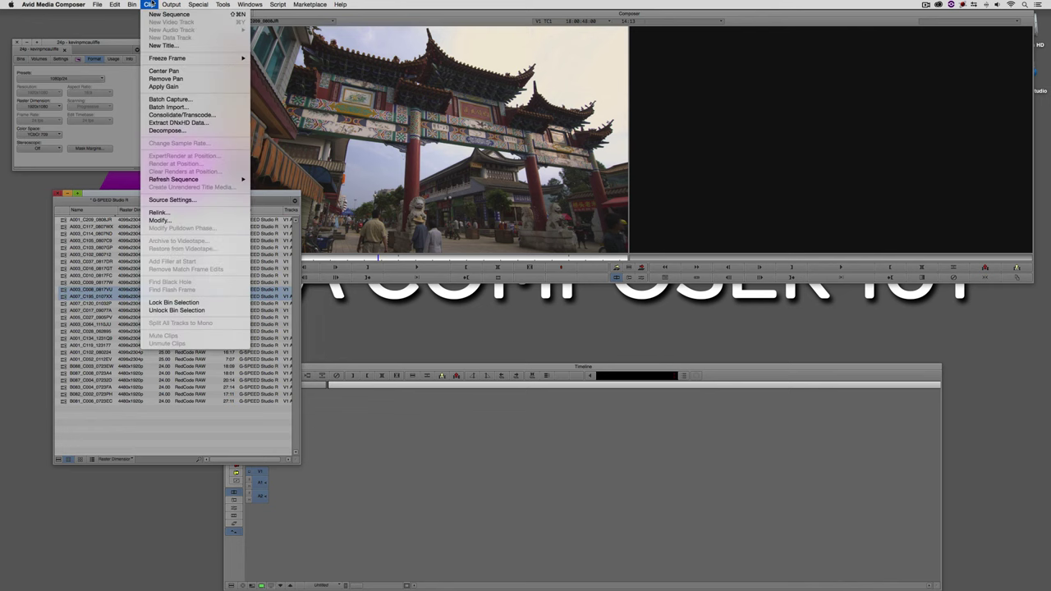
{"action": "left_click", "coordinate": [177, 115]}
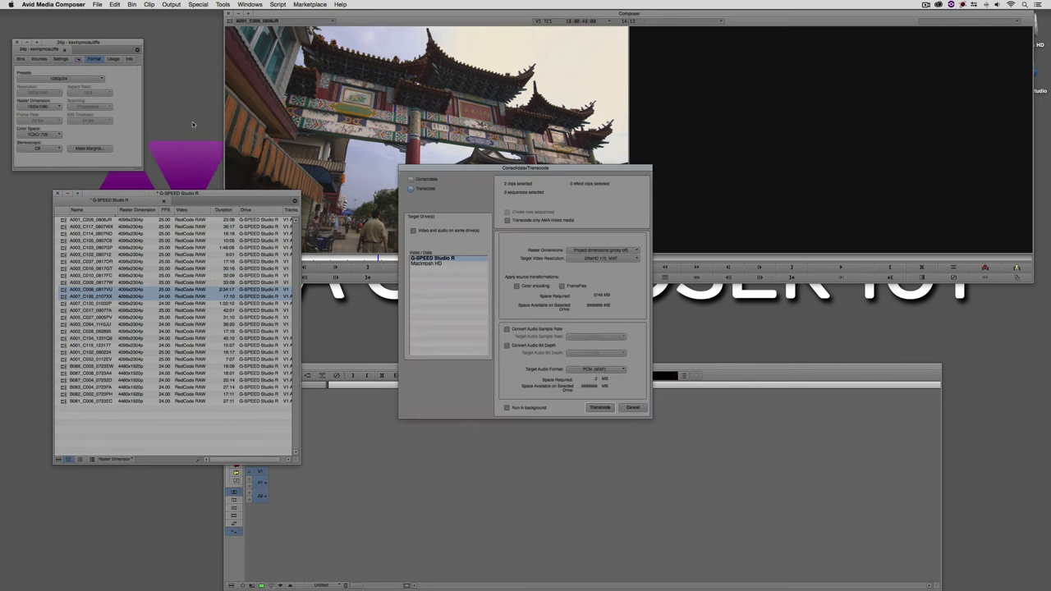
{"action": "left_click", "coordinate": [599, 408]}
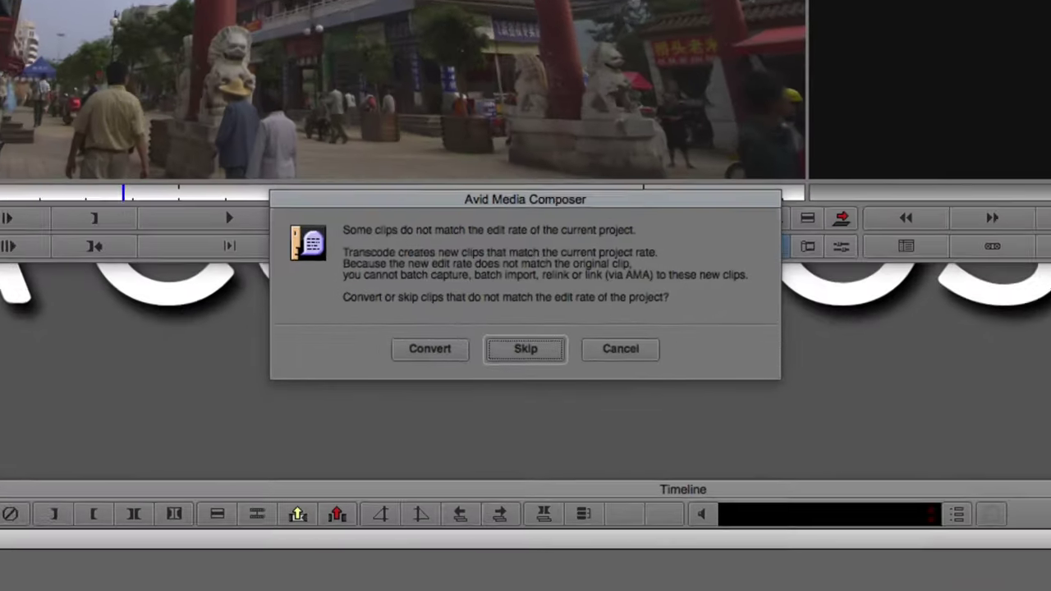
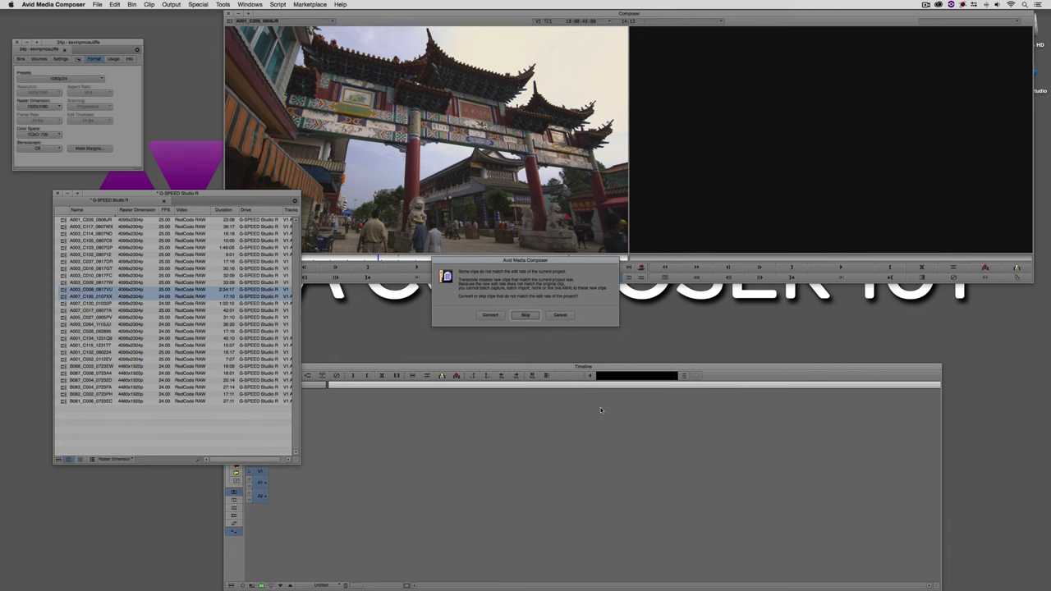
{"action": "left_click", "coordinate": [568, 317]}
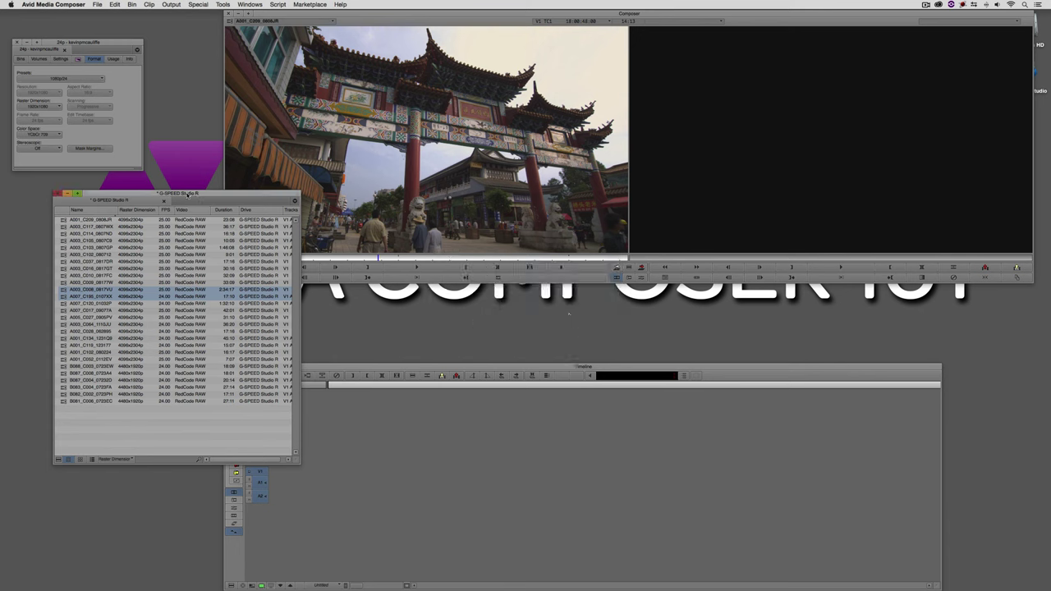
Examine the raster dimension and target video resolution options for transcoding only the 24 fps clip, then leave the settings.
{"action": "left_click_drag", "start_coordinate": [187, 194], "coordinate": [167, 198]}
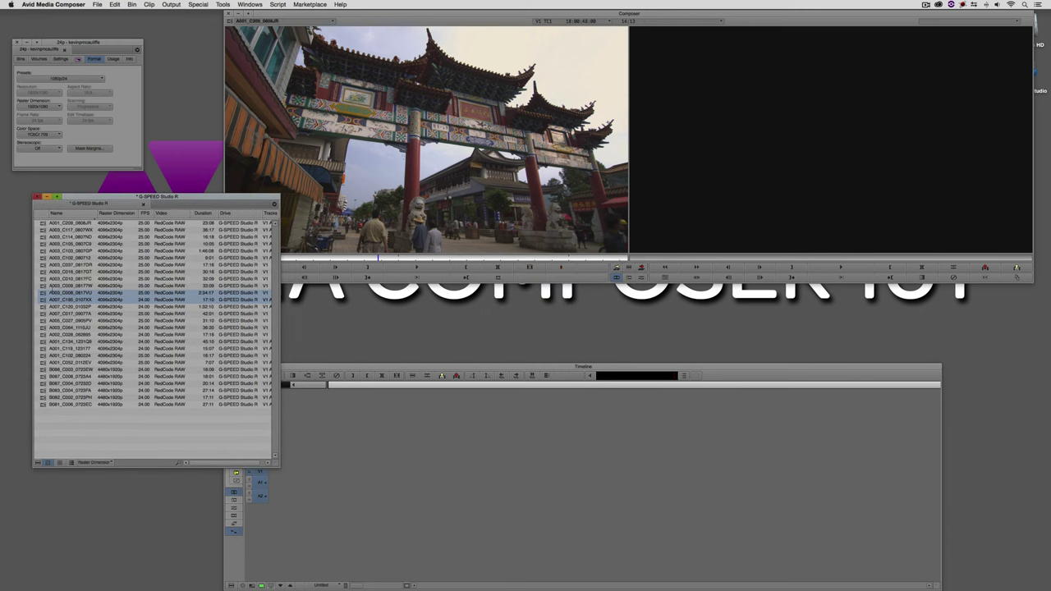
{"action": "left_click", "coordinate": [48, 293]}
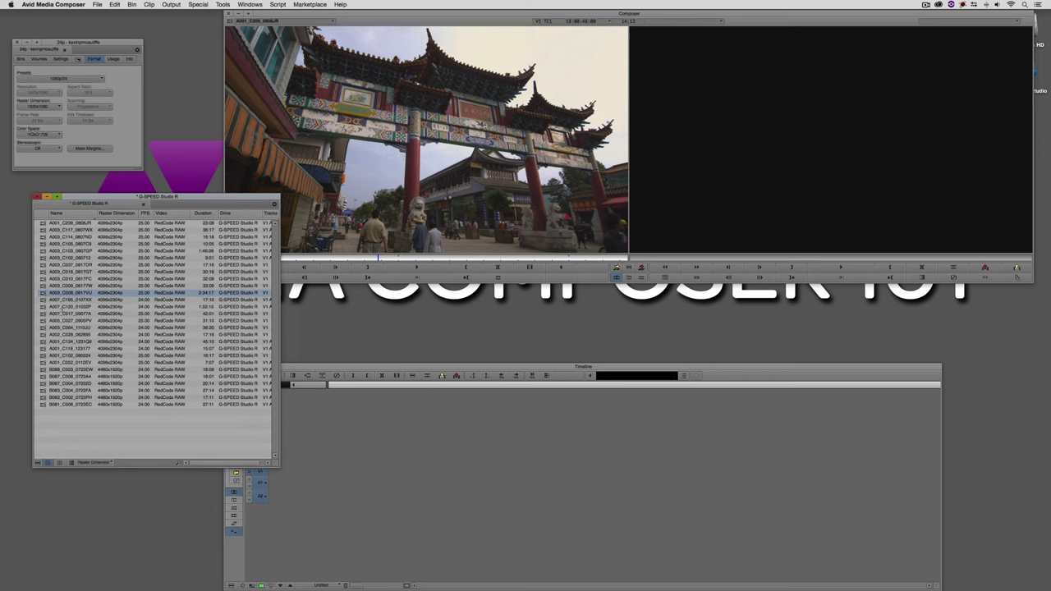
{"action": "left_click", "coordinate": [51, 300]}
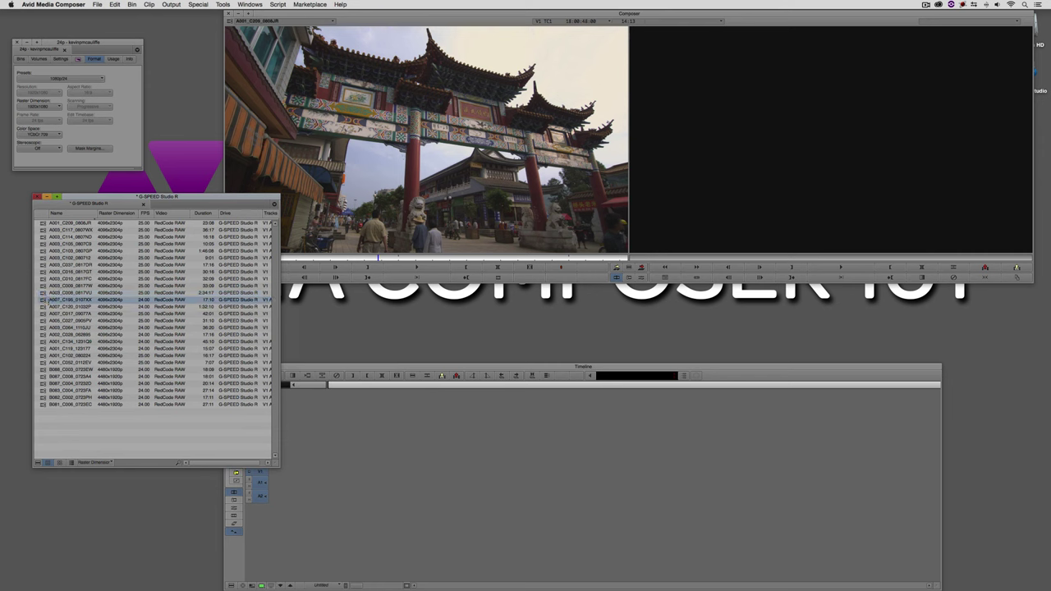
{"action": "right_click", "coordinate": [46, 302]}
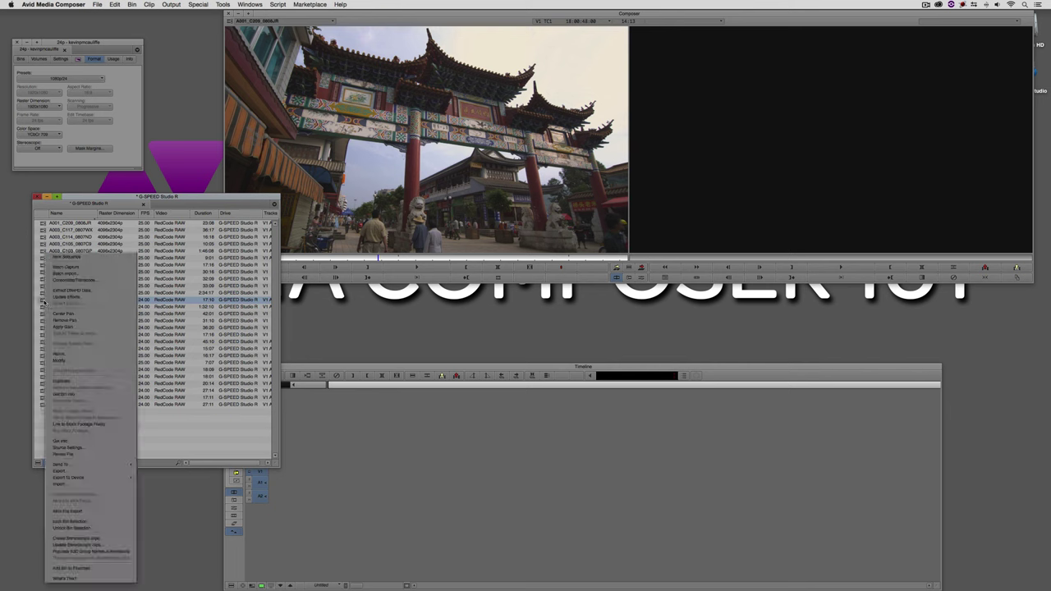
{"action": "left_click", "coordinate": [95, 282]}
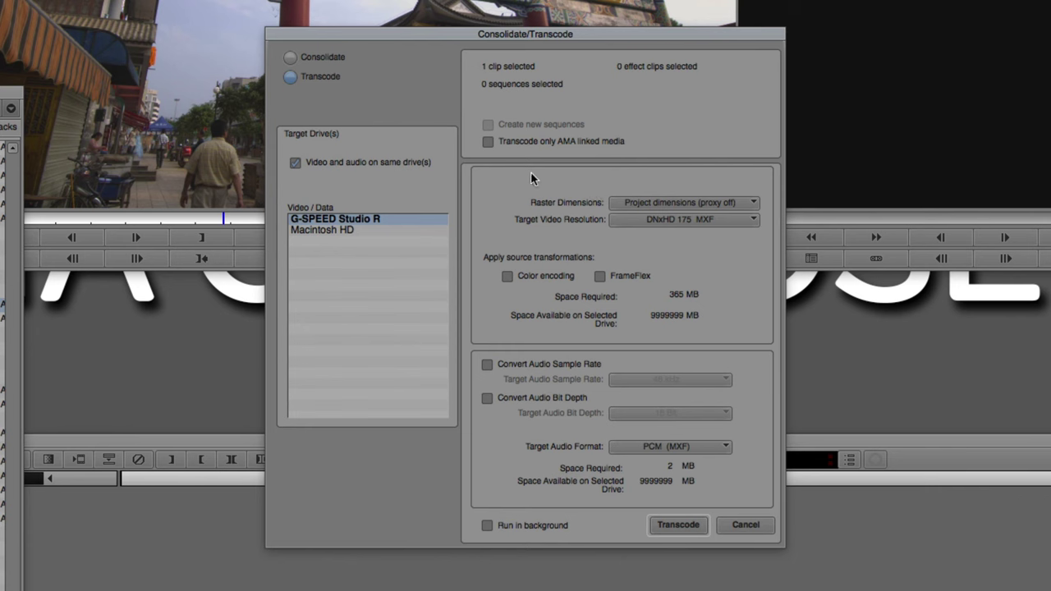
{"action": "left_click", "coordinate": [676, 203]}
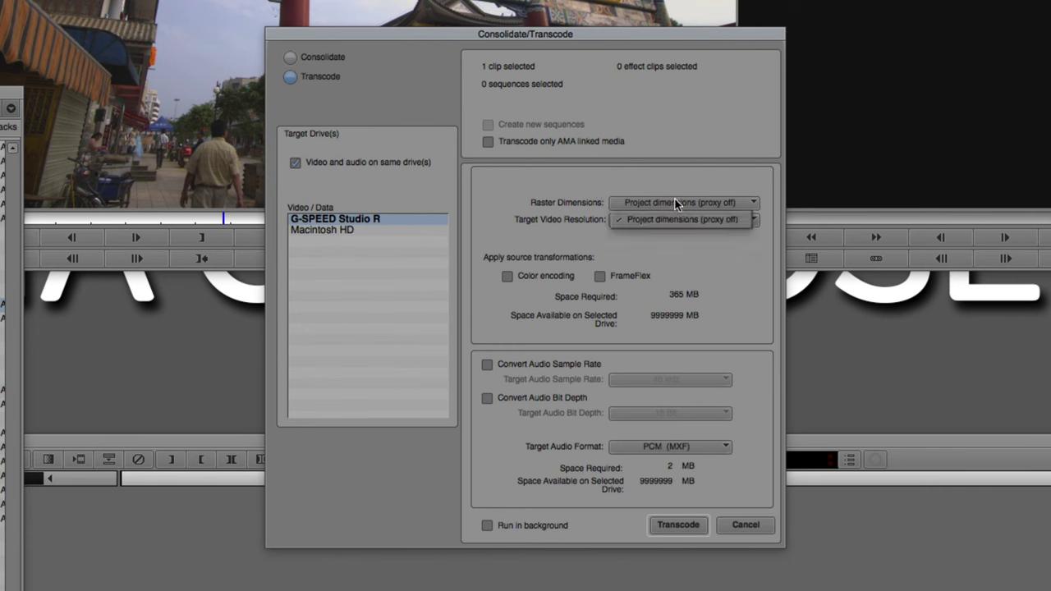
{"action": "left_click", "coordinate": [676, 203]}
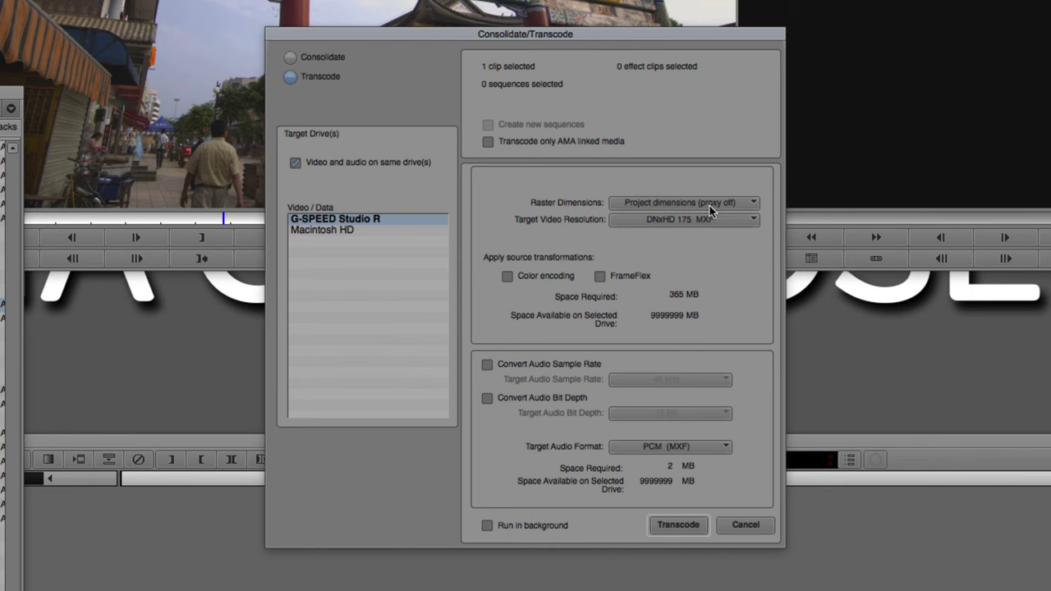
{"action": "left_click", "coordinate": [703, 220]}
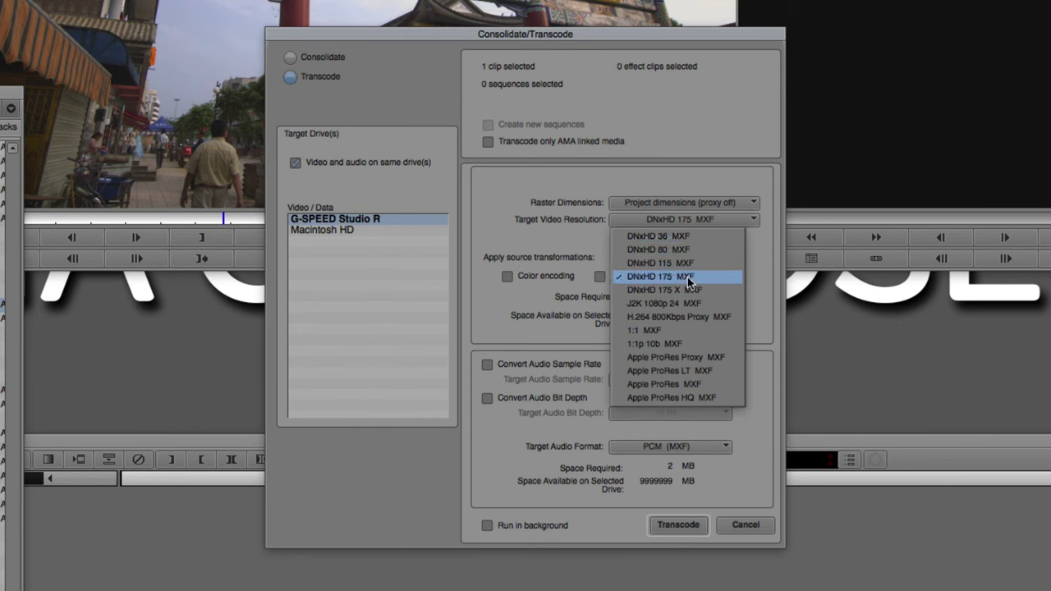
{"action": "left_click", "coordinate": [525, 220]}
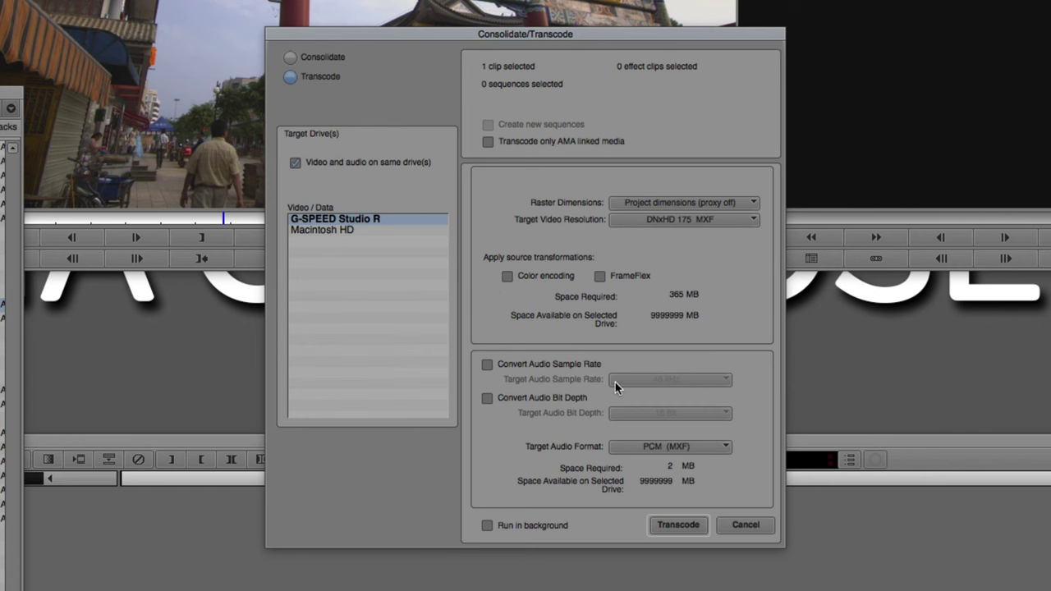
{"action": "left_click", "coordinate": [669, 527]}
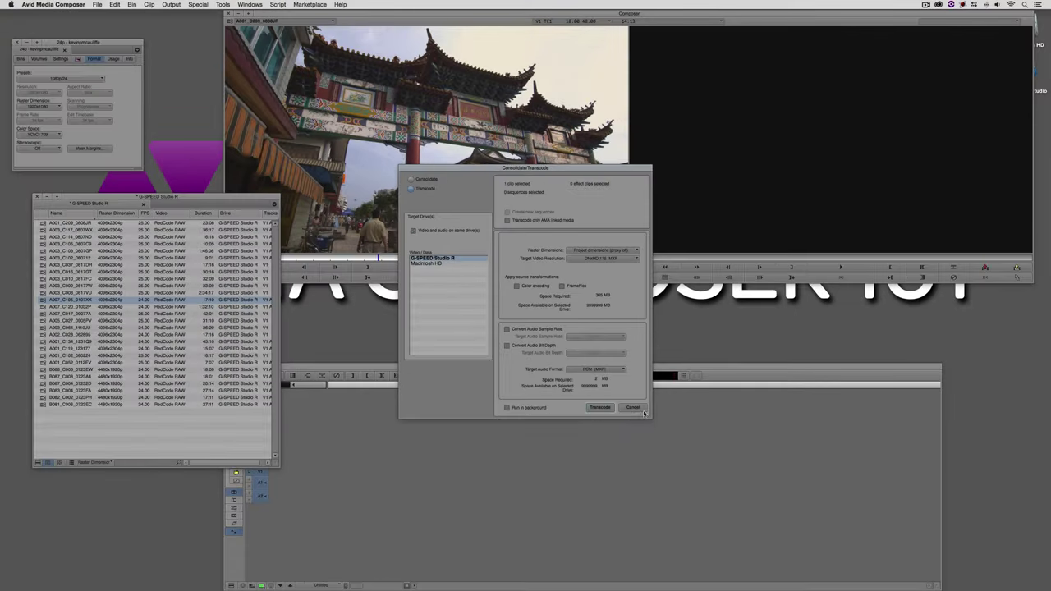
Close the G-SPEED Studio R bin, delete it from the project and empty the trash.
{"action": "left_click", "coordinate": [125, 431]}
{"action": "key", "text": "super+a"}
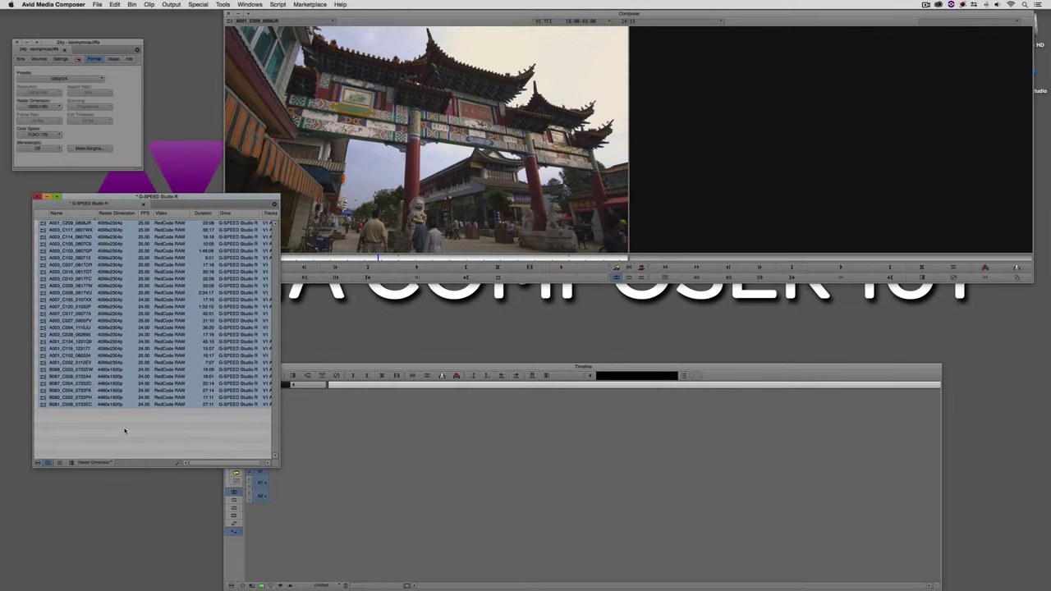
{"action": "left_click", "coordinate": [37, 196]}
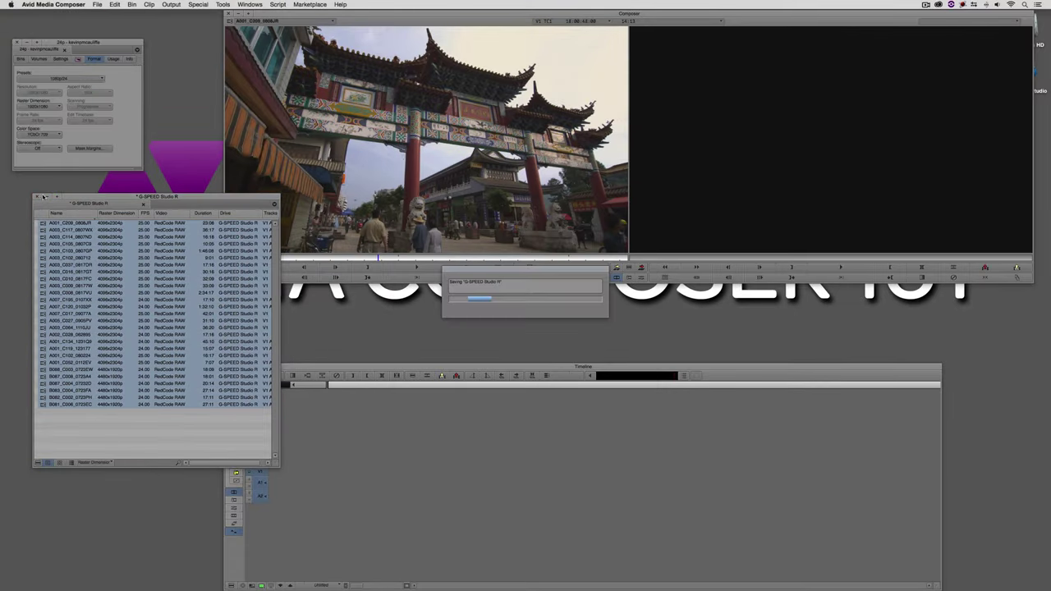
{"action": "left_click", "coordinate": [20, 59]}
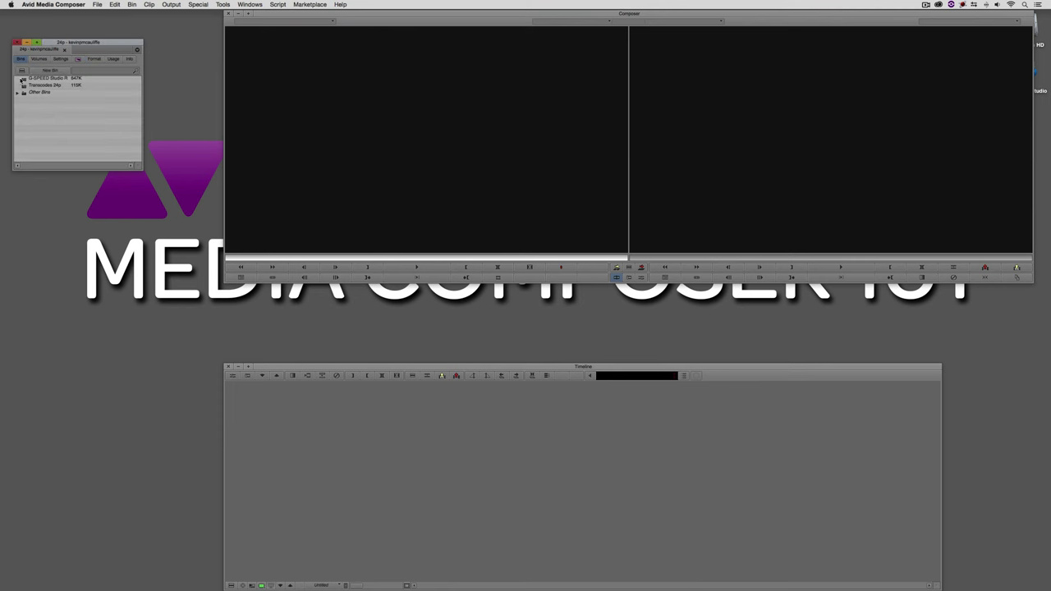
{"action": "left_click", "coordinate": [23, 80]}
{"action": "right_click", "coordinate": [23, 79]}
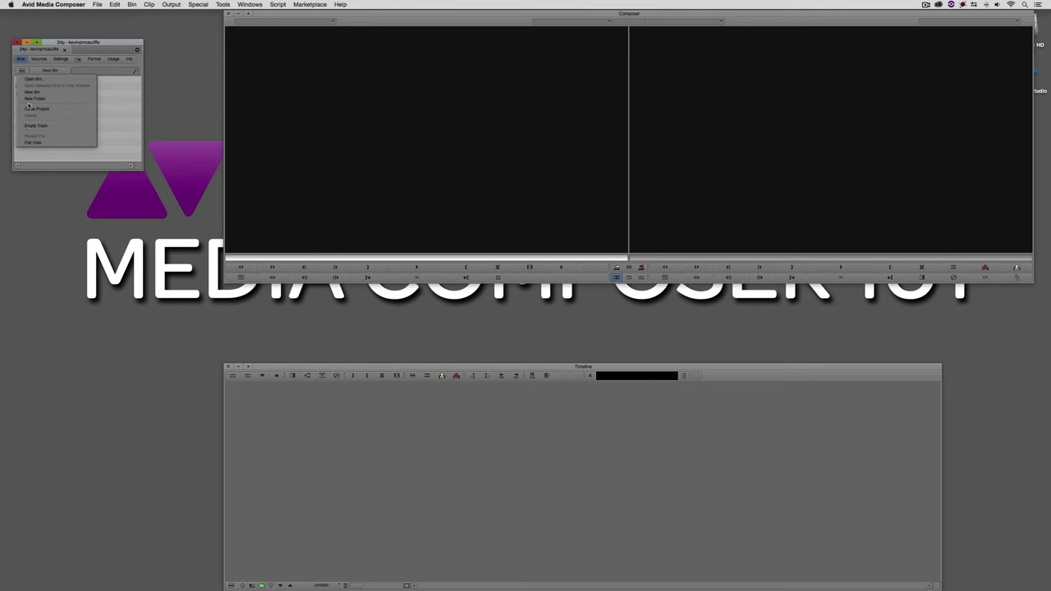
{"action": "left_click", "coordinate": [33, 126]}
{"action": "left_click", "coordinate": [503, 308]}
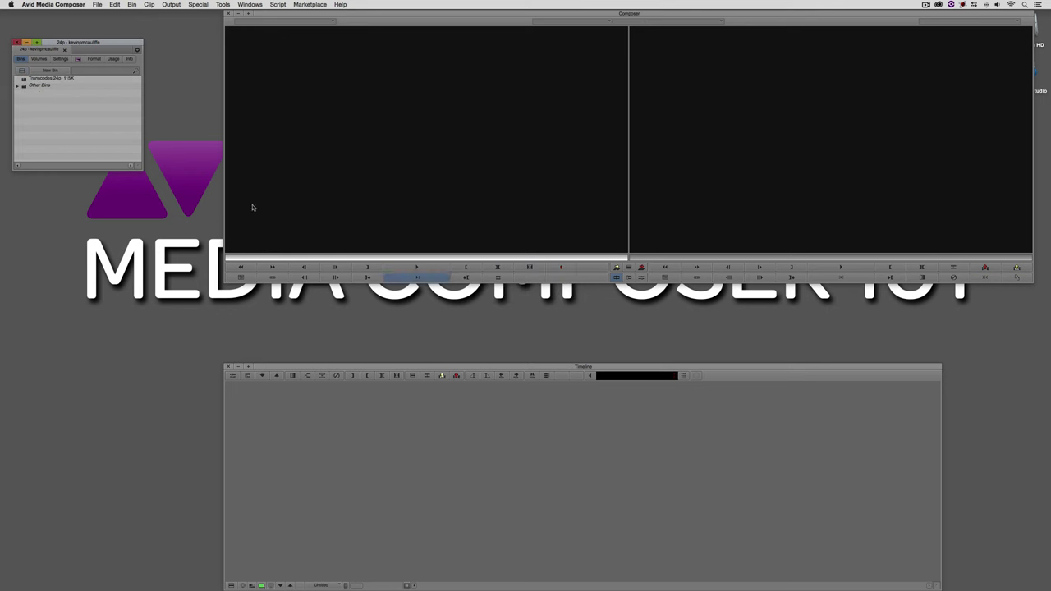
Open the Transcodes 24p bin and place it, reduced in size, beneath the project window.
{"action": "double_click", "coordinate": [46, 78]}
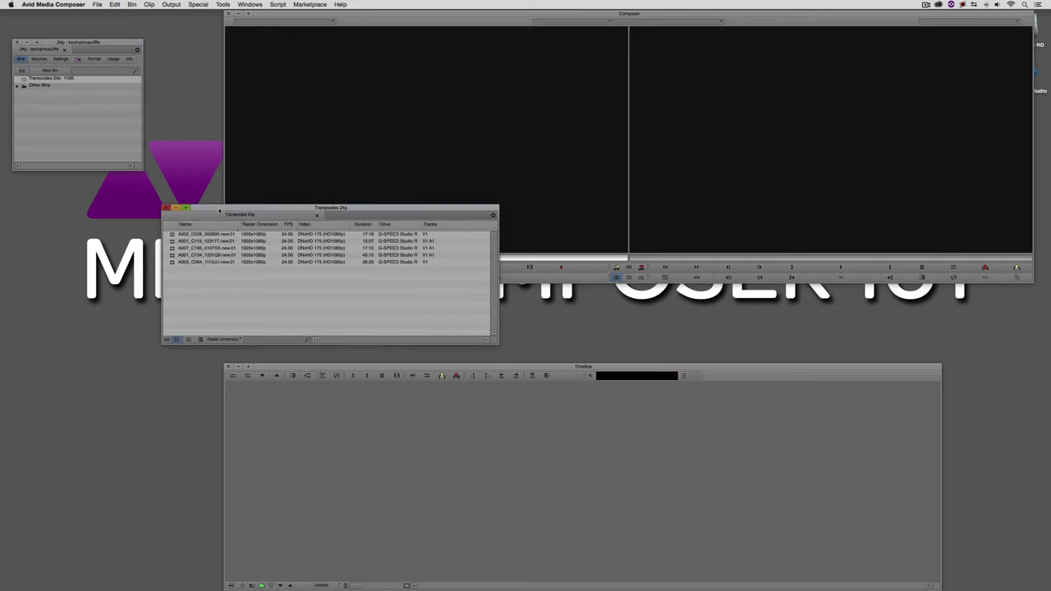
{"action": "left_click_drag", "start_coordinate": [219, 210], "coordinate": [82, 238]}
{"action": "left_click_drag", "start_coordinate": [345, 365], "coordinate": [188, 339]}
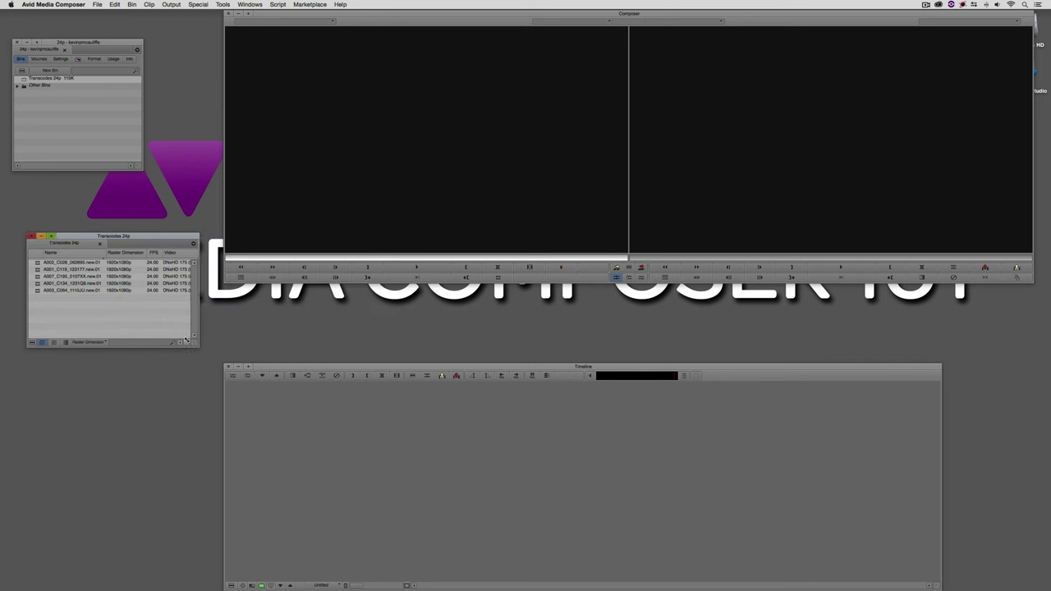
Load the clips in the Transcodes 24p bin one after another into the source monitor to preview them.
{"action": "double_click", "coordinate": [38, 269]}
{"action": "double_click", "coordinate": [37, 276]}
{"action": "double_click", "coordinate": [37, 284]}
{"action": "double_click", "coordinate": [36, 290]}
{"action": "double_click", "coordinate": [37, 283]}
{"action": "double_click", "coordinate": [37, 276]}
{"action": "double_click", "coordinate": [37, 269]}
{"action": "double_click", "coordinate": [37, 263]}
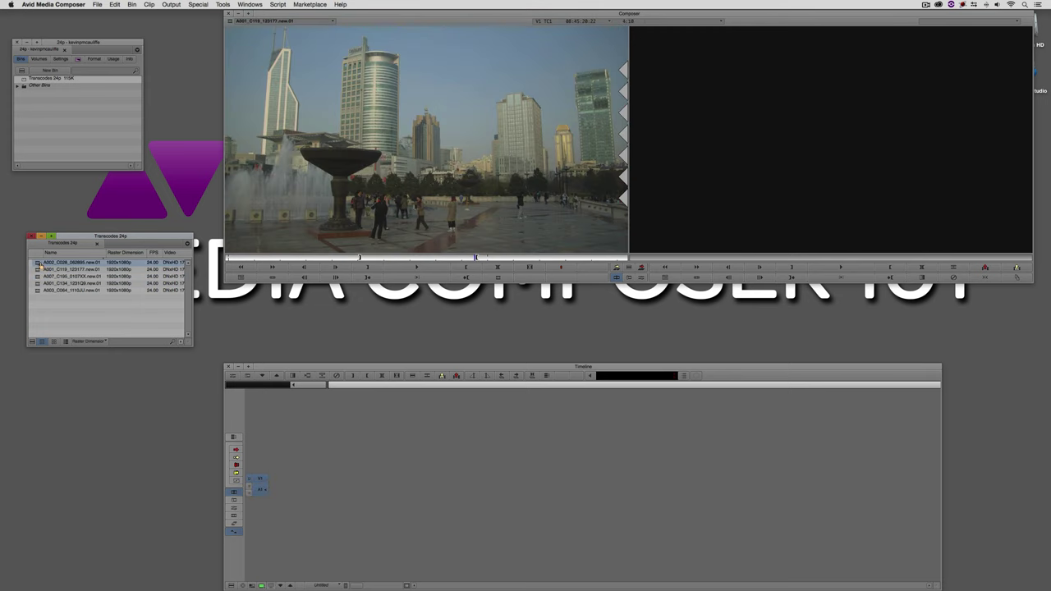
Open the Transcodes 25p bin from Other Bins, shrink its window and show it in the Raster Dimension view.
{"action": "left_click", "coordinate": [19, 86]}
{"action": "left_click", "coordinate": [31, 95]}
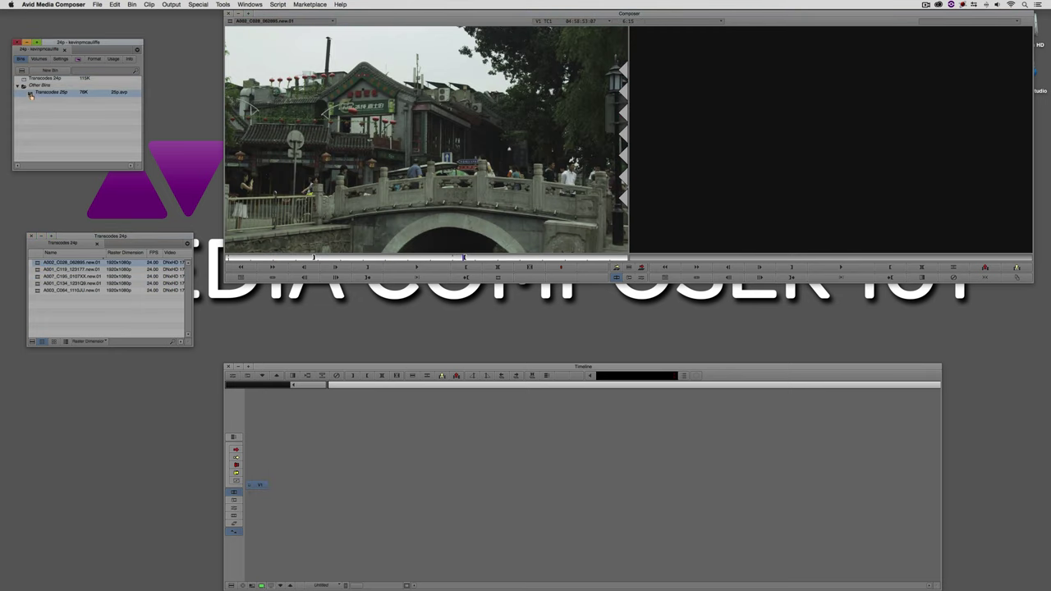
{"action": "double_click", "coordinate": [31, 95]}
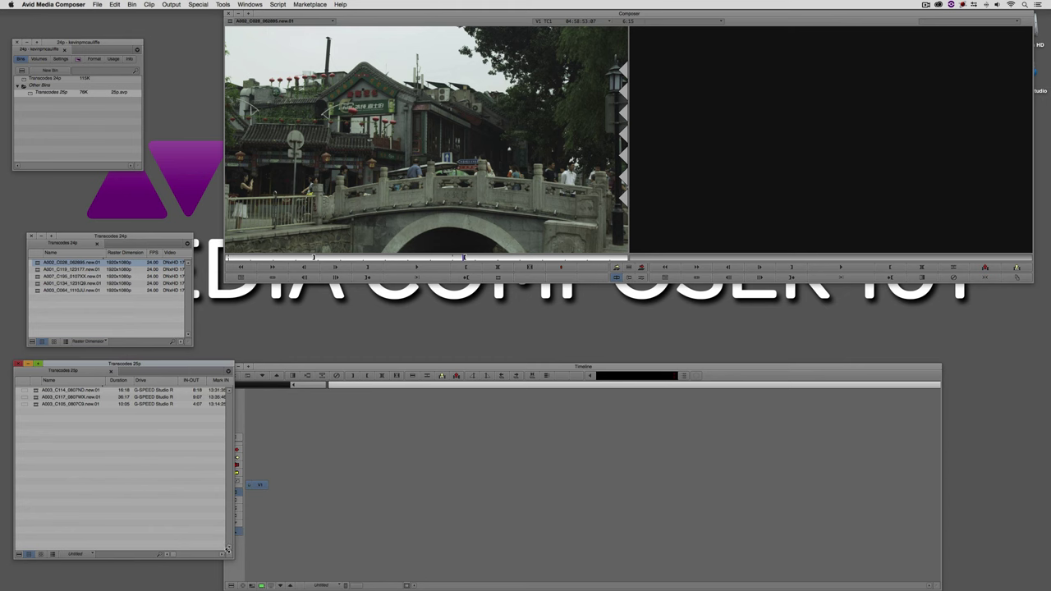
{"action": "left_click_drag", "start_coordinate": [225, 545], "coordinate": [203, 480]}
{"action": "left_click", "coordinate": [86, 478]}
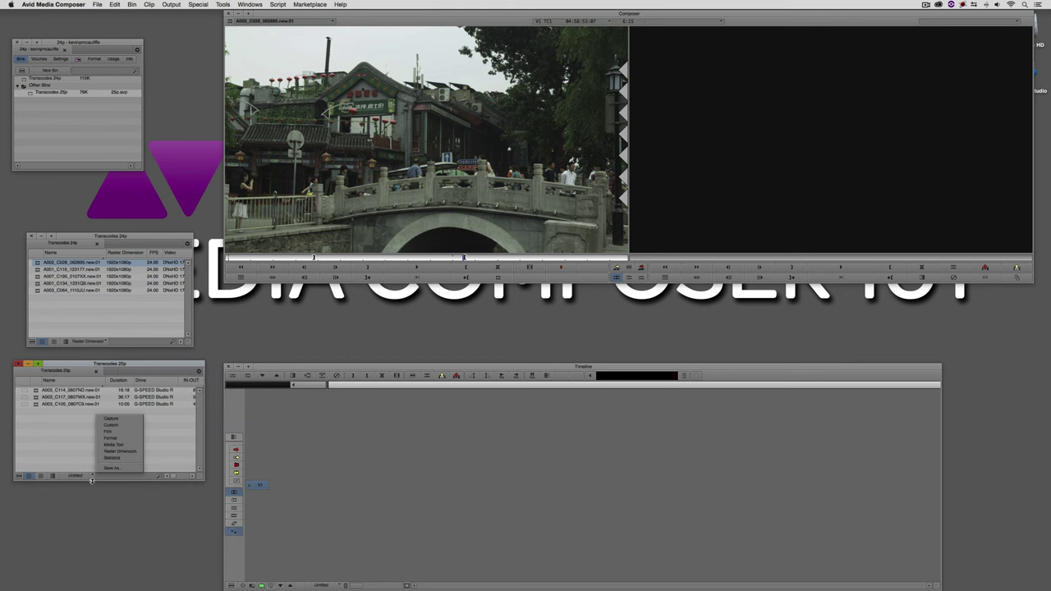
{"action": "left_click", "coordinate": [123, 456]}
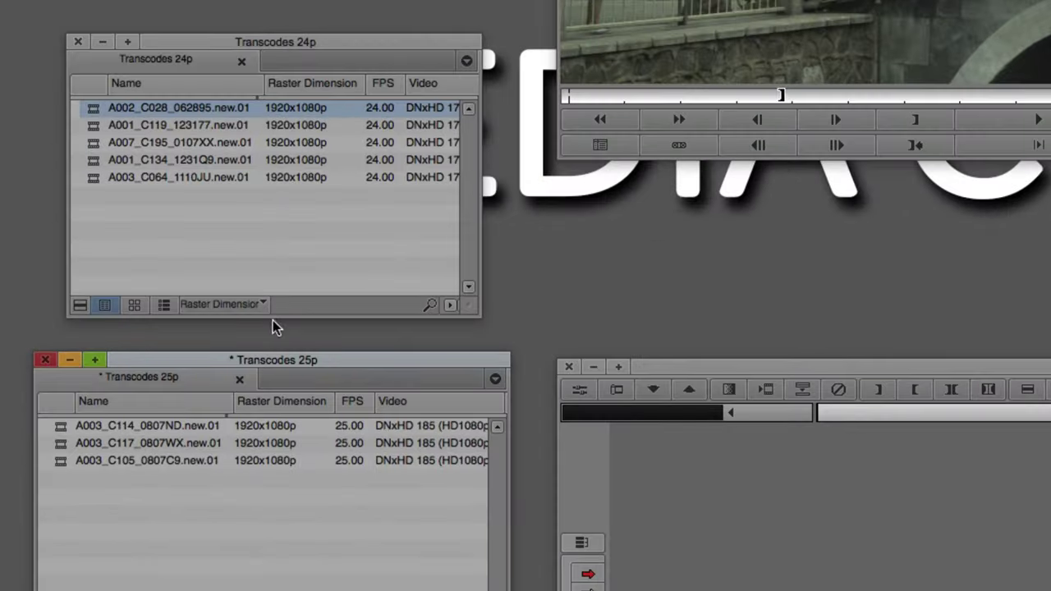
Reapply the Raster Dimension view to the Transcodes 24p bin and align it under the project window.
{"action": "left_click", "coordinate": [88, 341]}
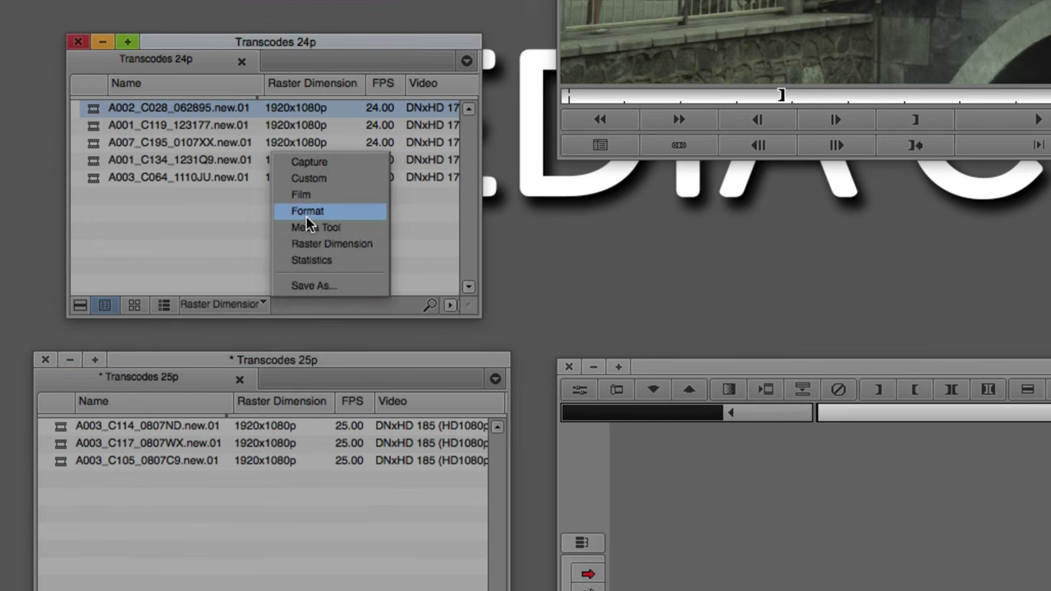
{"action": "left_click", "coordinate": [305, 244]}
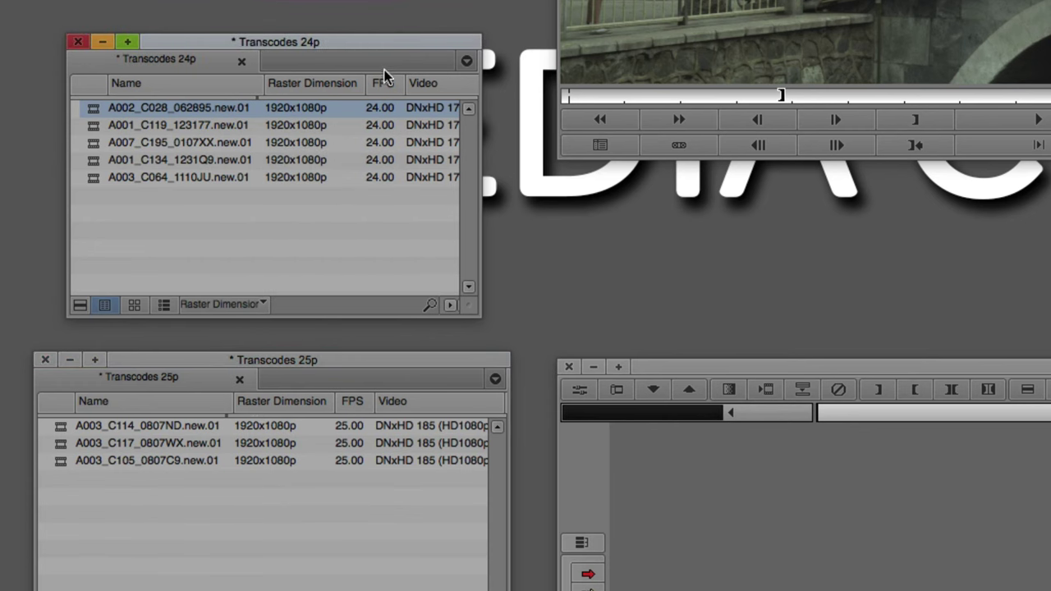
{"action": "left_click_drag", "start_coordinate": [343, 47], "coordinate": [310, 25]}
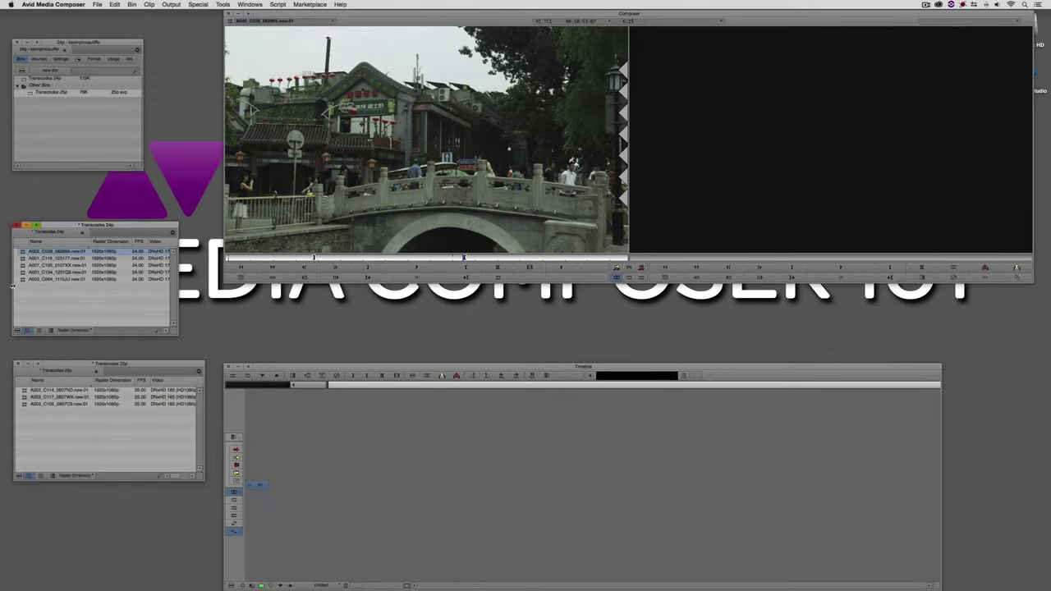
Edit all five Transcodes 24p clips into a new timeline sequence, match-frame the parked clip and return to the sequence start.
{"action": "left_click_drag", "start_coordinate": [20, 261], "coordinate": [30, 222]}
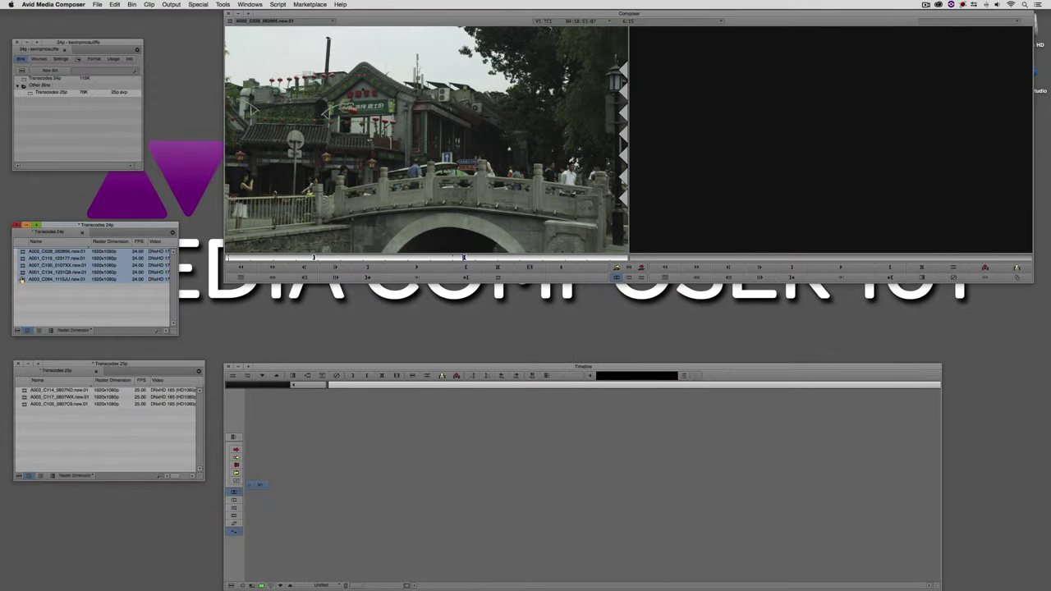
{"action": "left_click_drag", "start_coordinate": [23, 257], "coordinate": [555, 487]}
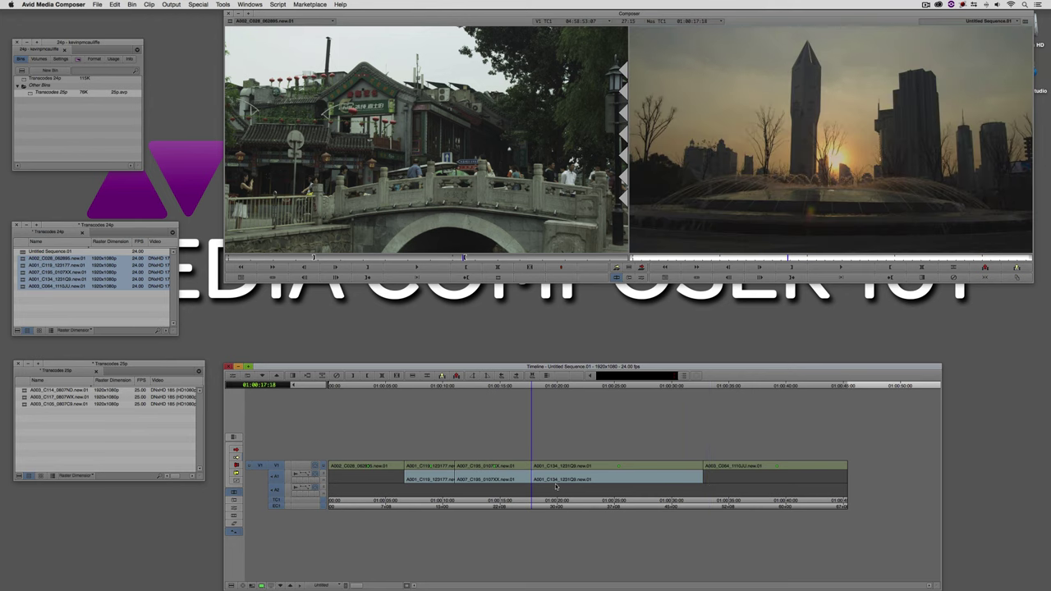
{"action": "key", "text": "f"}
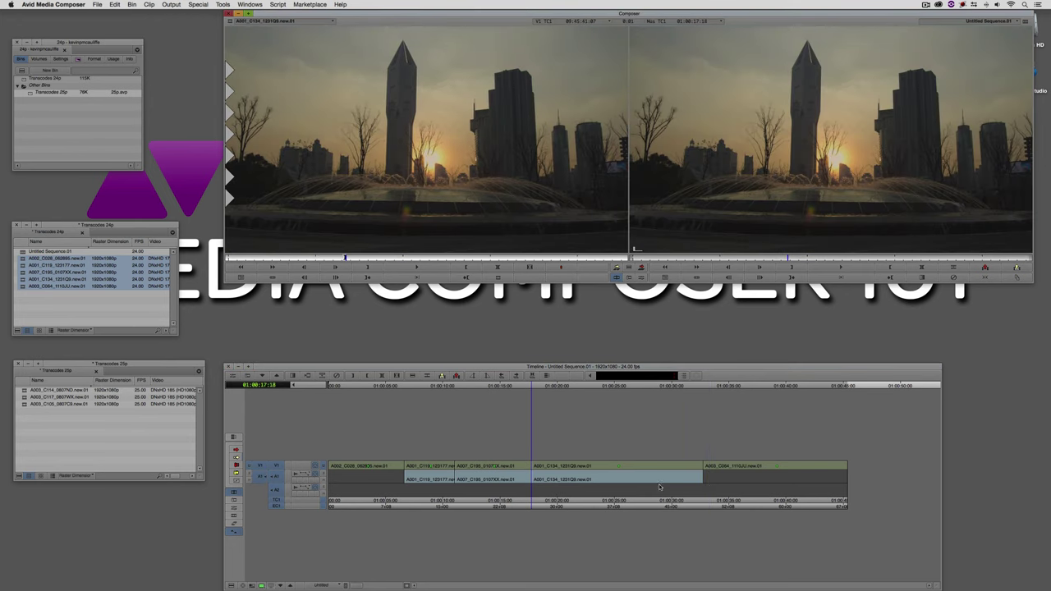
{"action": "left_click", "coordinate": [661, 486]}
{"action": "left_click", "coordinate": [529, 483]}
{"action": "key", "text": "Home"}
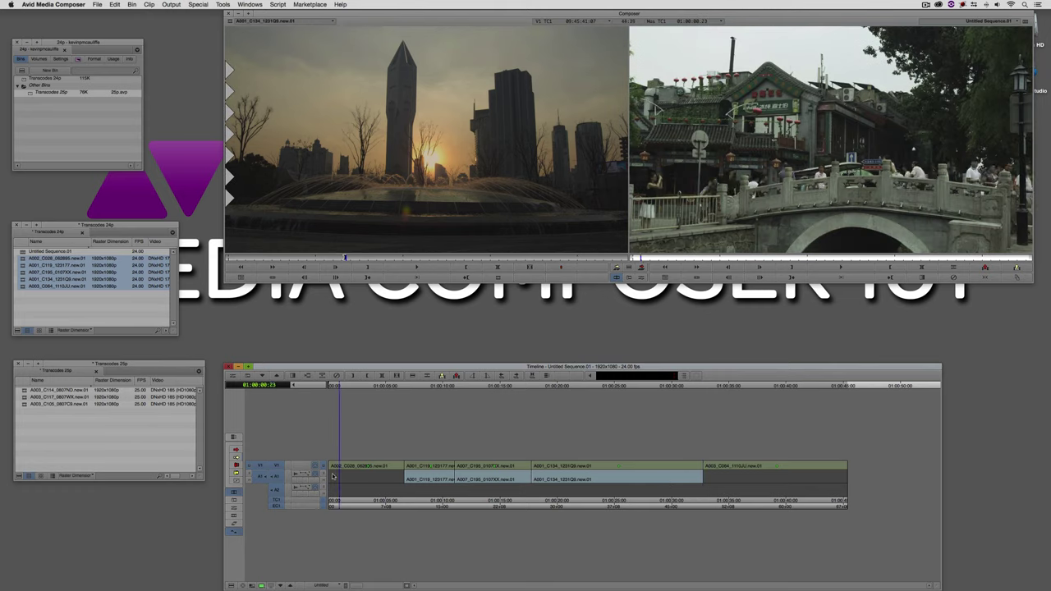
Splice the 25 fps clip A003_C114_0807ND.new.01 into the sequence between the first and second clips.
{"action": "left_click", "coordinate": [27, 404]}
{"action": "double_click", "coordinate": [42, 391]}
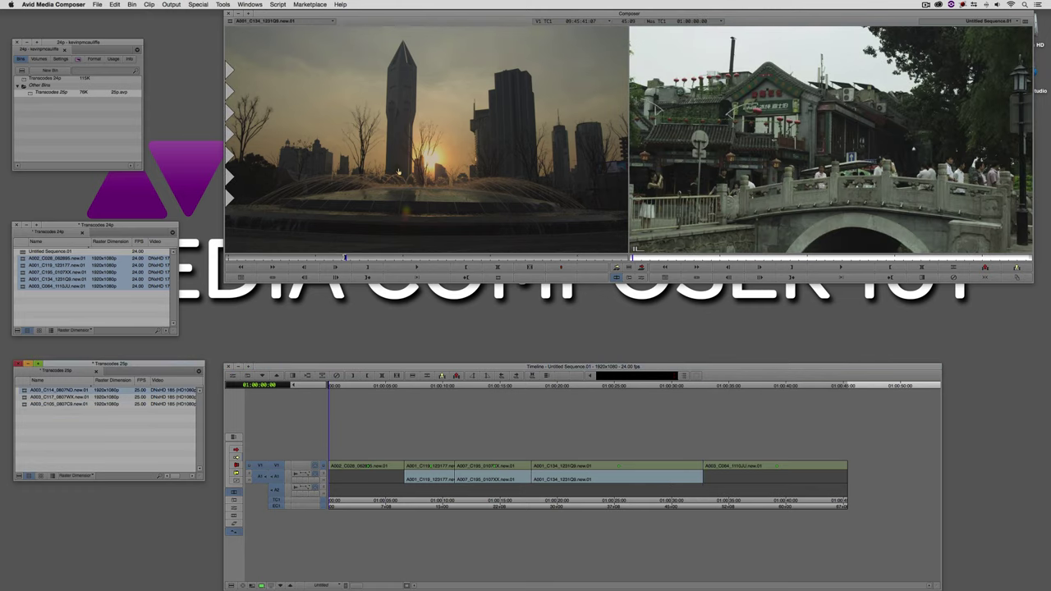
{"action": "left_click", "coordinate": [405, 480]}
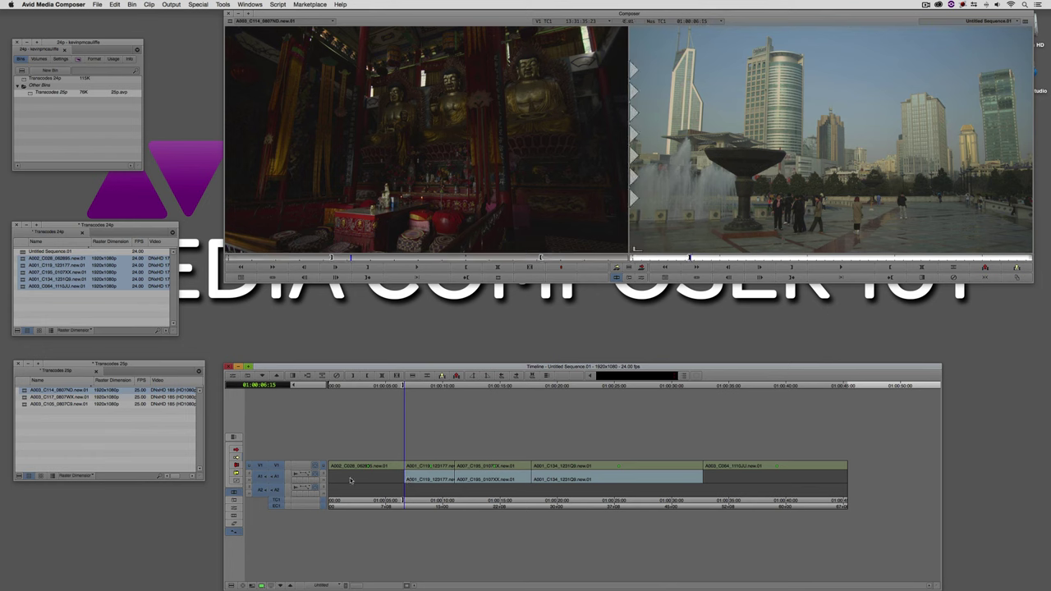
{"action": "key", "text": "i"}
{"action": "key", "text": "v"}
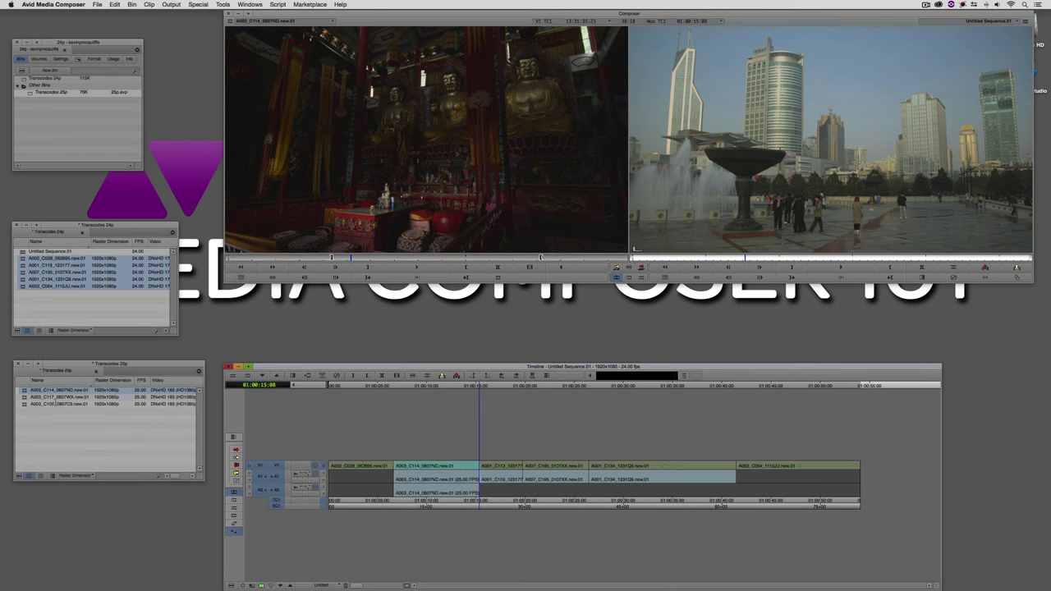
Preview the 25 fps clip A003_C117_0807WX.new.01 and splice it in just before A001_C134_1231Q9.new.01.
{"action": "double_click", "coordinate": [25, 398]}
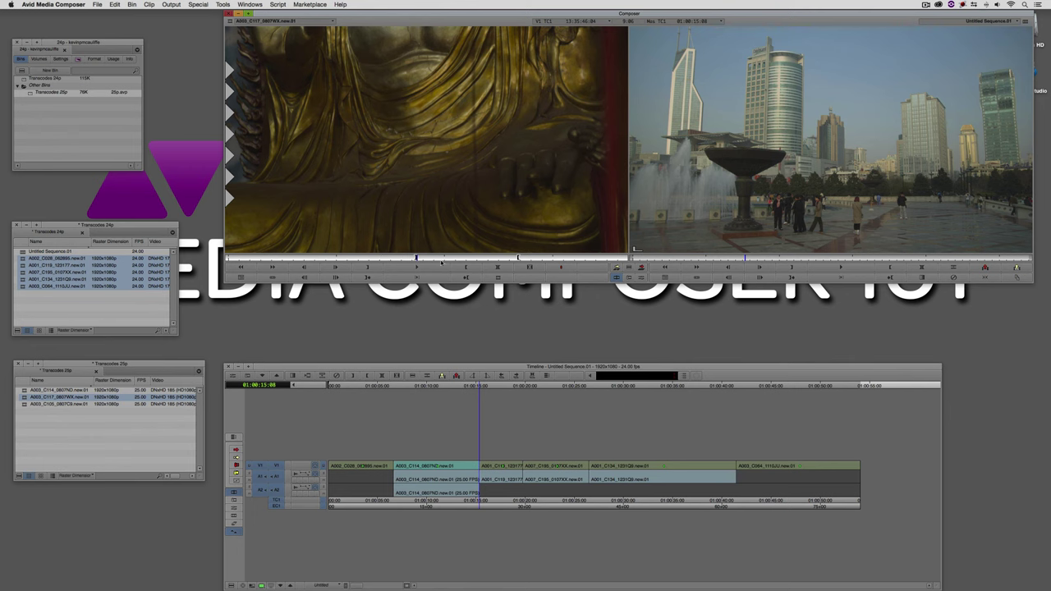
{"action": "left_click_drag", "start_coordinate": [442, 260], "coordinate": [475, 260]}
{"action": "left_click", "coordinate": [608, 483]}
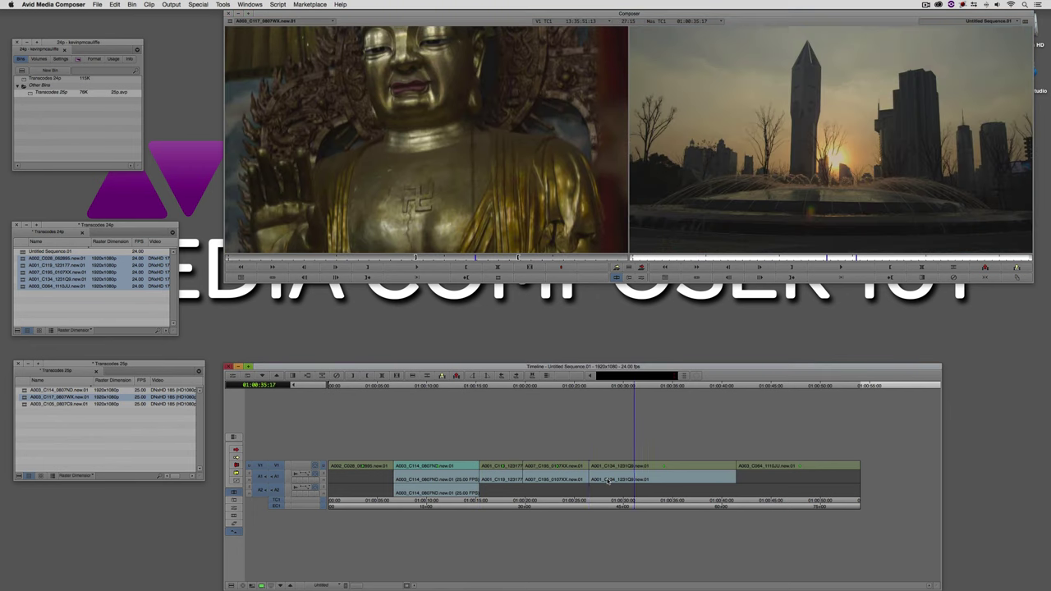
{"action": "key", "text": "v"}
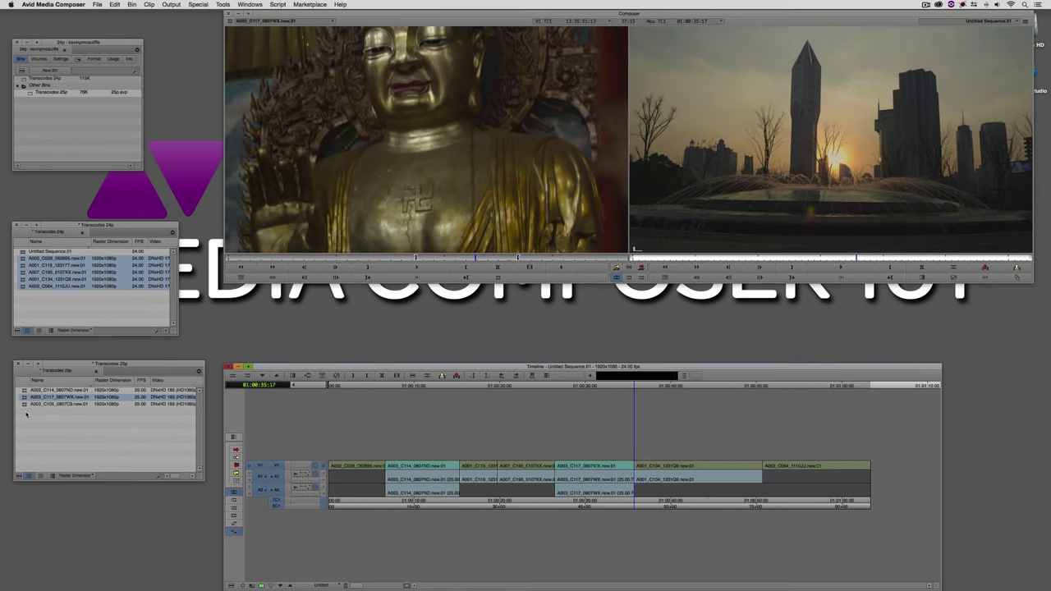
Splice the 25 fps clip A003_C105_0807C9.new.01 in before the sequence's last clip and park on it.
{"action": "double_click", "coordinate": [25, 405]}
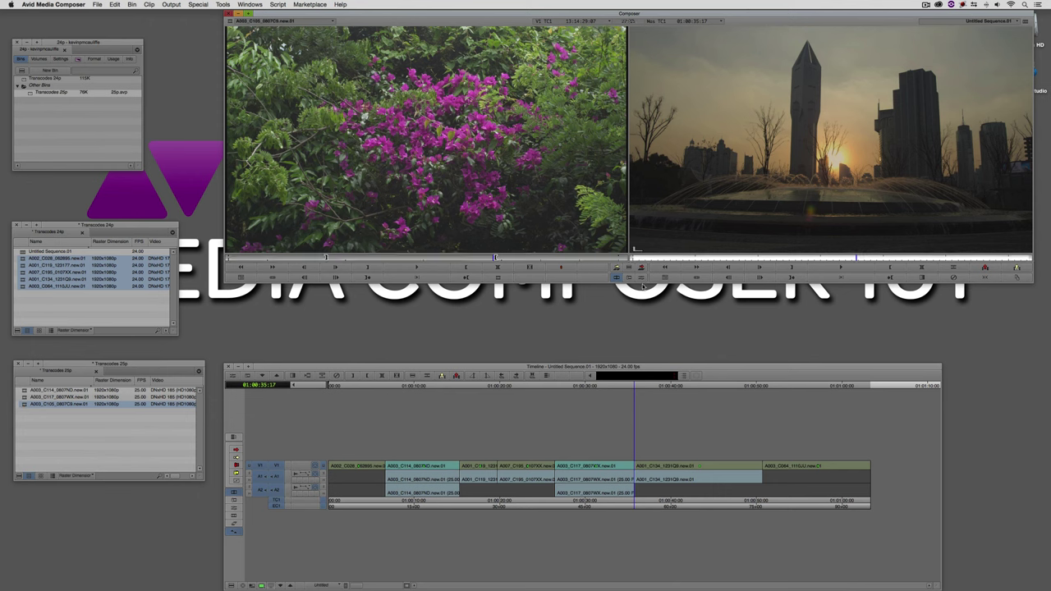
{"action": "key", "text": "s"}
{"action": "key", "text": "v"}
{"action": "left_click_drag", "start_coordinate": [662, 411], "coordinate": [644, 407]}
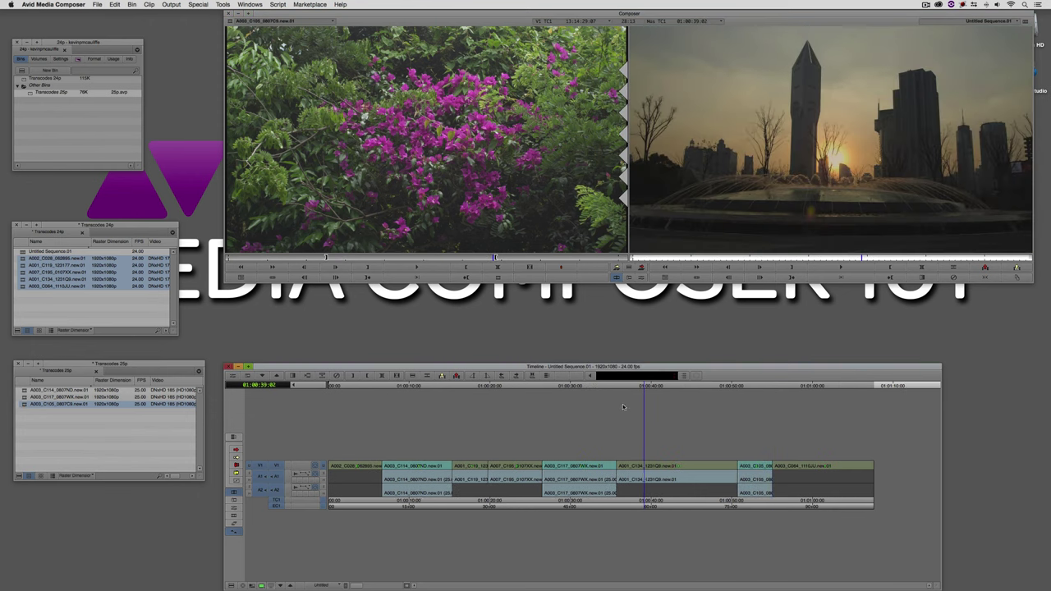
{"action": "left_click", "coordinate": [753, 469]}
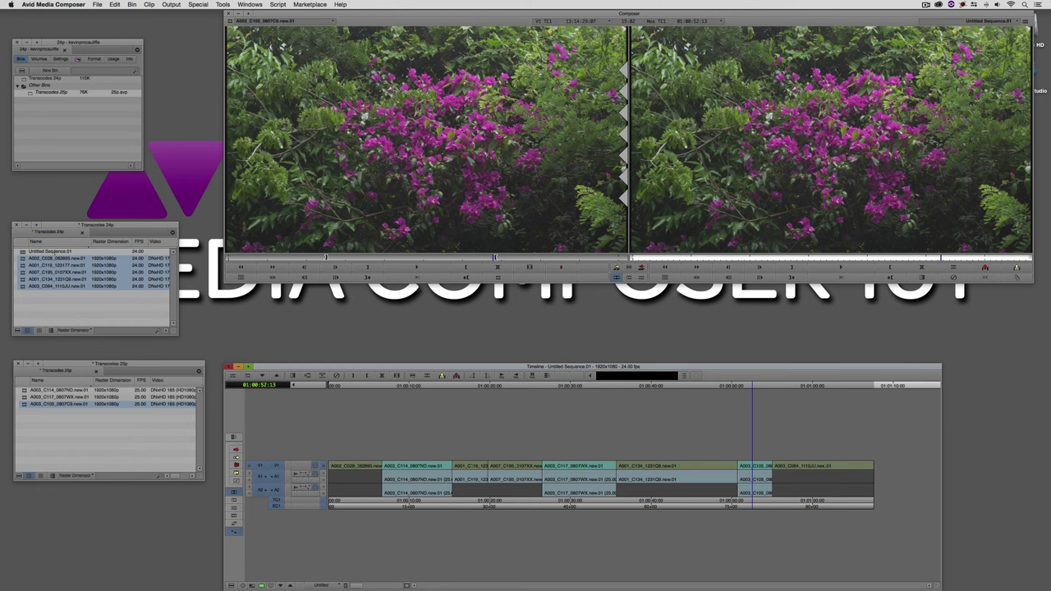
Rename the untitled sequence as Our Online.
{"action": "left_click", "coordinate": [49, 252]}
{"action": "type", "text": "C"}
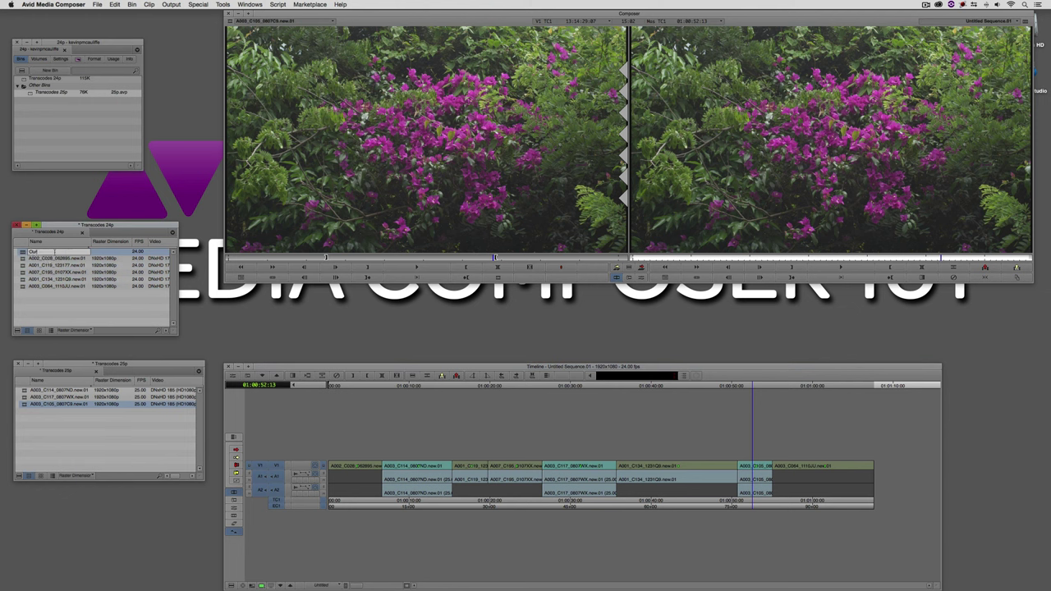
{"action": "type", "text": "ut Online"}
{"action": "key", "text": "Return"}
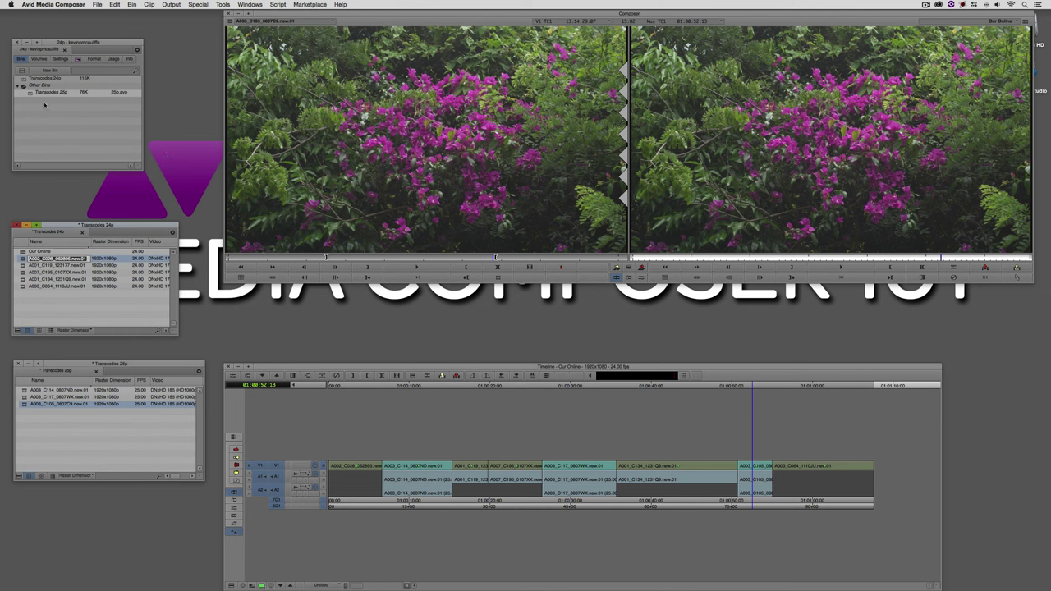
Create a bin named Sequences, move the Our Online sequence into it and tidy the bin windows under the project window.
{"action": "left_click", "coordinate": [50, 71]}
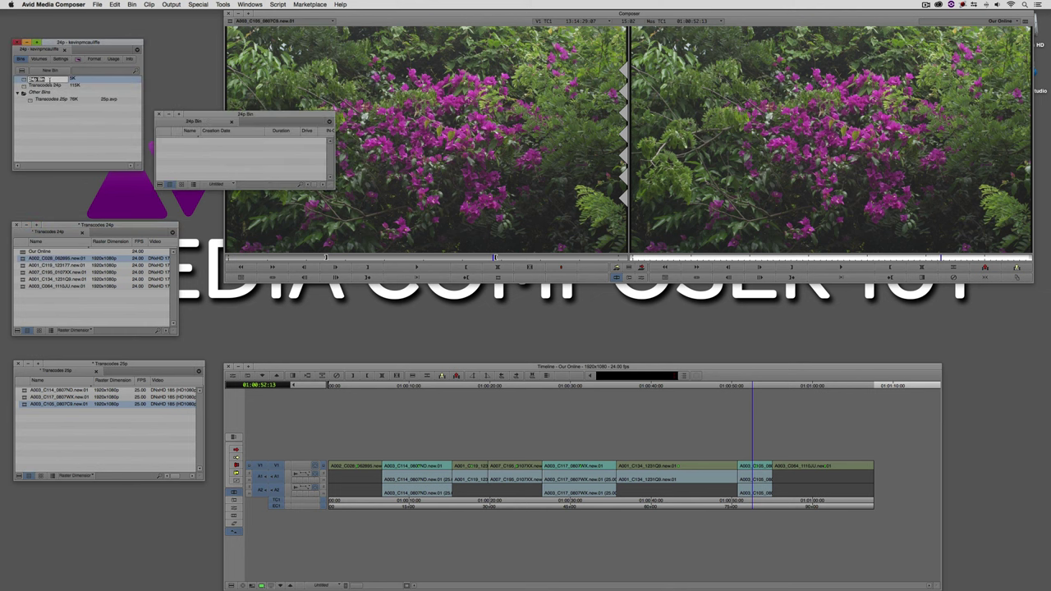
{"action": "type", "text": "24p"}
{"action": "type", "text": "ences"}
{"action": "key", "text": "Return"}
{"action": "left_click_drag", "start_coordinate": [37, 251], "coordinate": [197, 146]}
{"action": "left_click_drag", "start_coordinate": [134, 367], "coordinate": [132, 350]}
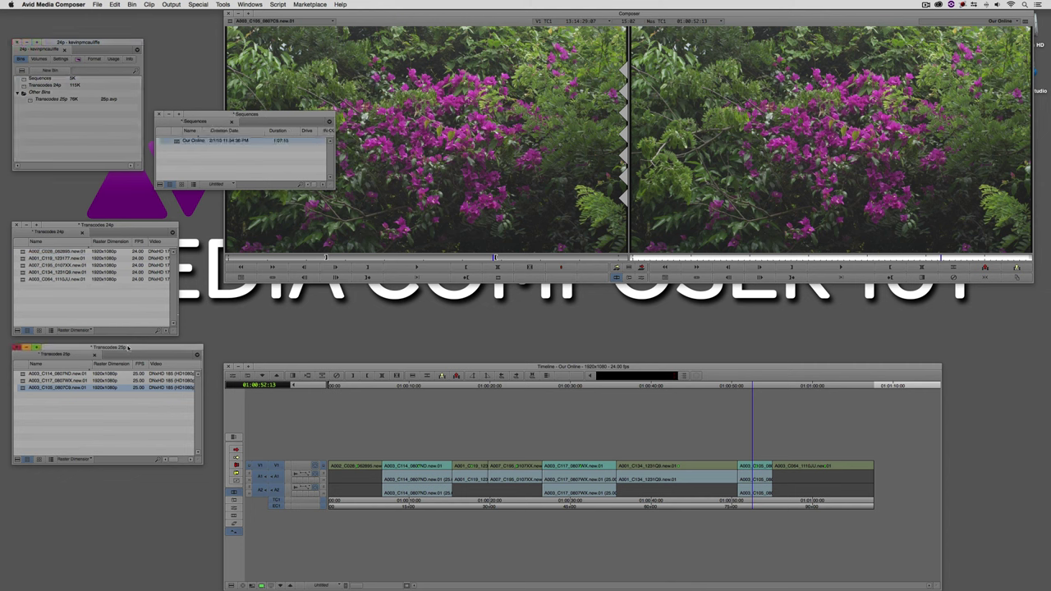
{"action": "left_click_drag", "start_coordinate": [216, 130], "coordinate": [89, 130]}
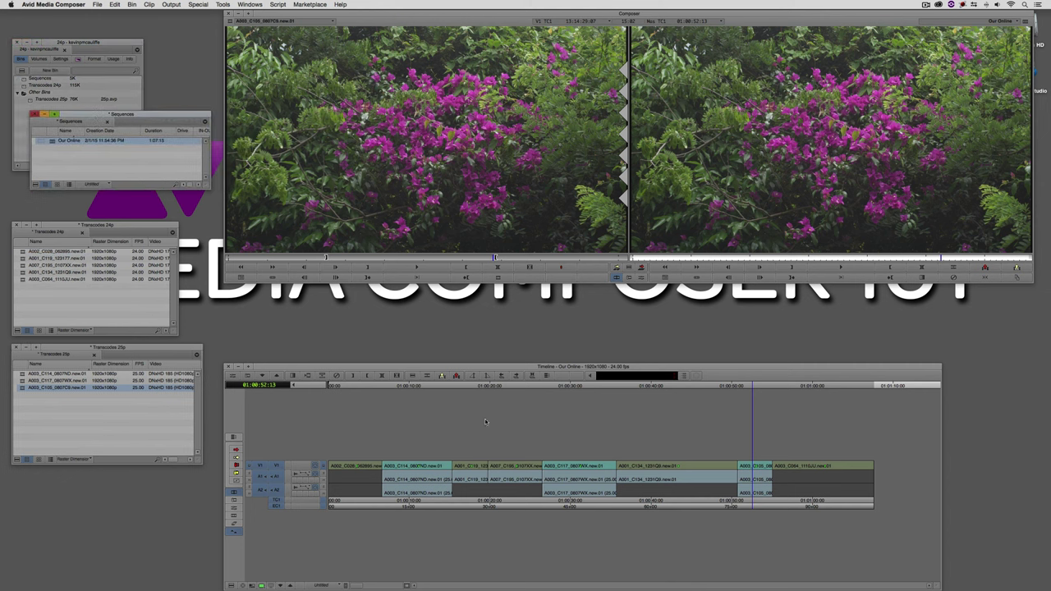
Look through the 24 and 25 fps clips in the Our Online sequence, ending on A003_C114_0807ND.new.01.
{"action": "left_click", "coordinate": [556, 476]}
{"action": "left_click", "coordinate": [664, 476]}
{"action": "left_click_drag", "start_coordinate": [683, 477], "coordinate": [739, 483]}
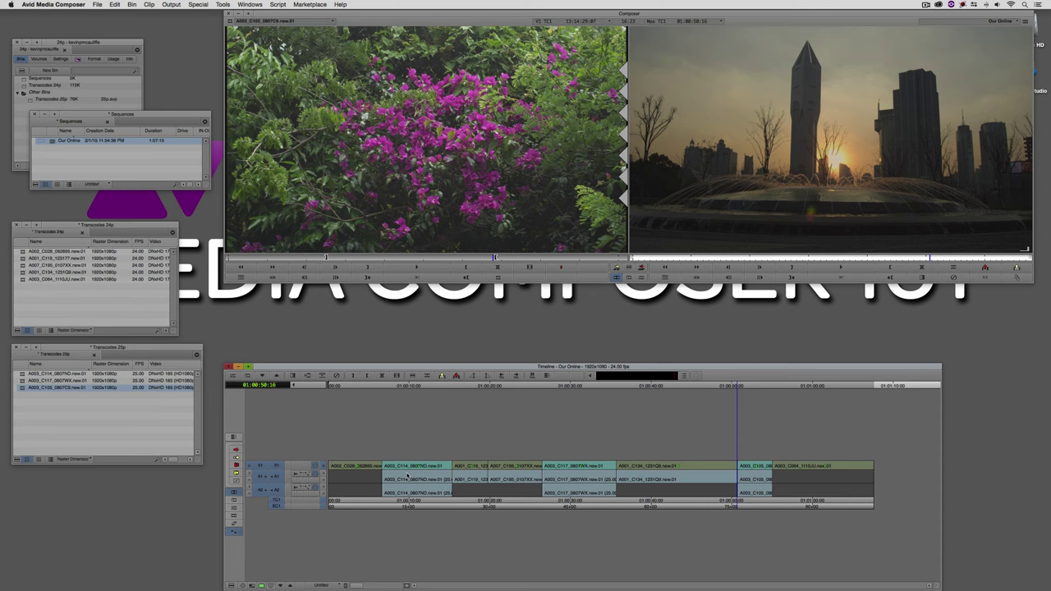
{"action": "left_click", "coordinate": [408, 475]}
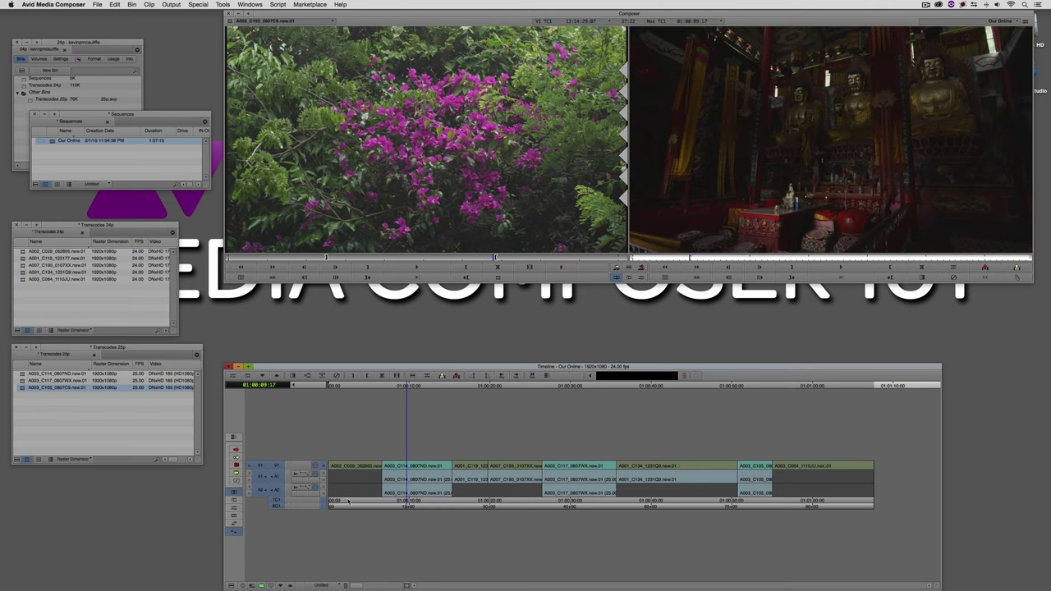
Set the timeline's Mixed Rates clip color for 25 fps footage to black.
{"action": "left_click", "coordinate": [231, 587]}
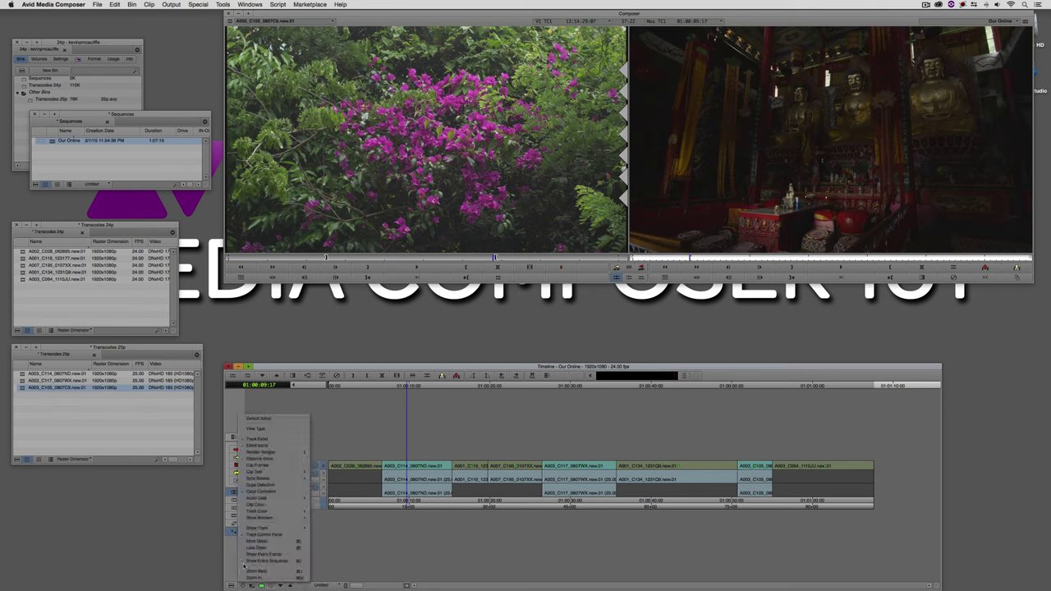
{"action": "left_click", "coordinate": [271, 505]}
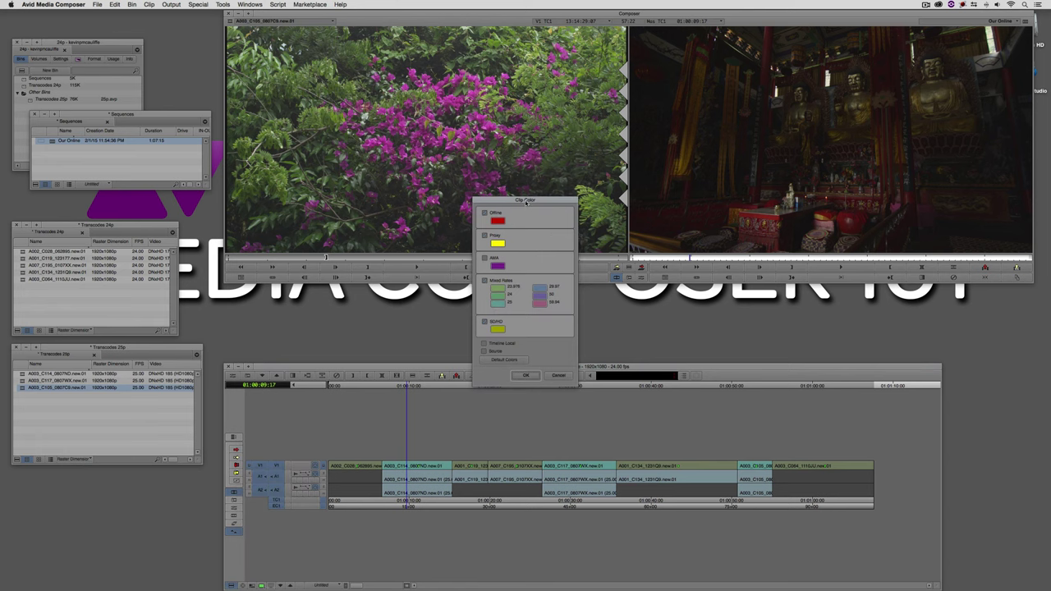
{"action": "left_click_drag", "start_coordinate": [526, 202], "coordinate": [503, 363]}
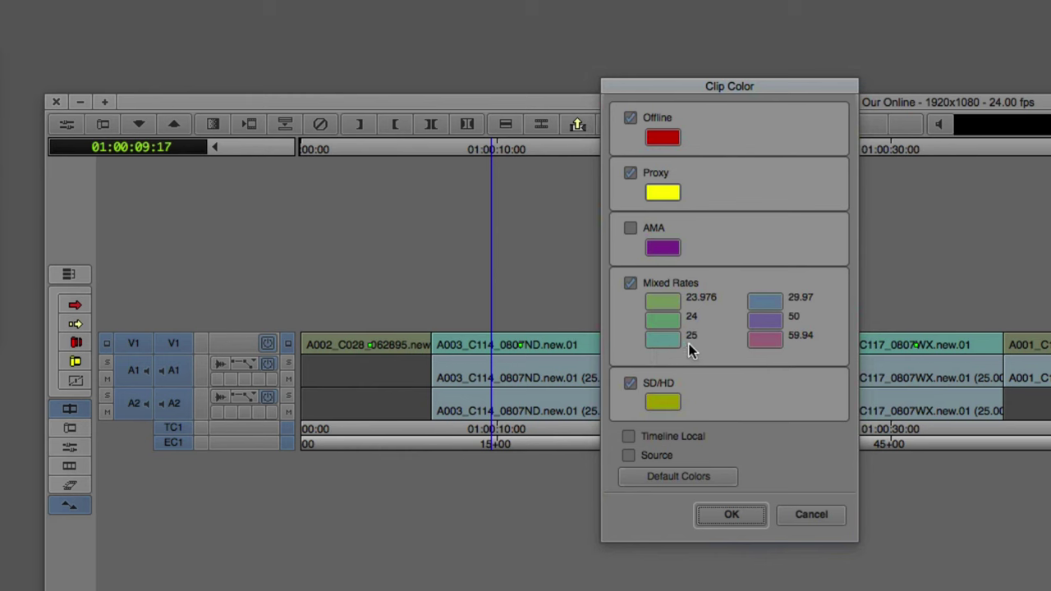
{"action": "left_click", "coordinate": [662, 342]}
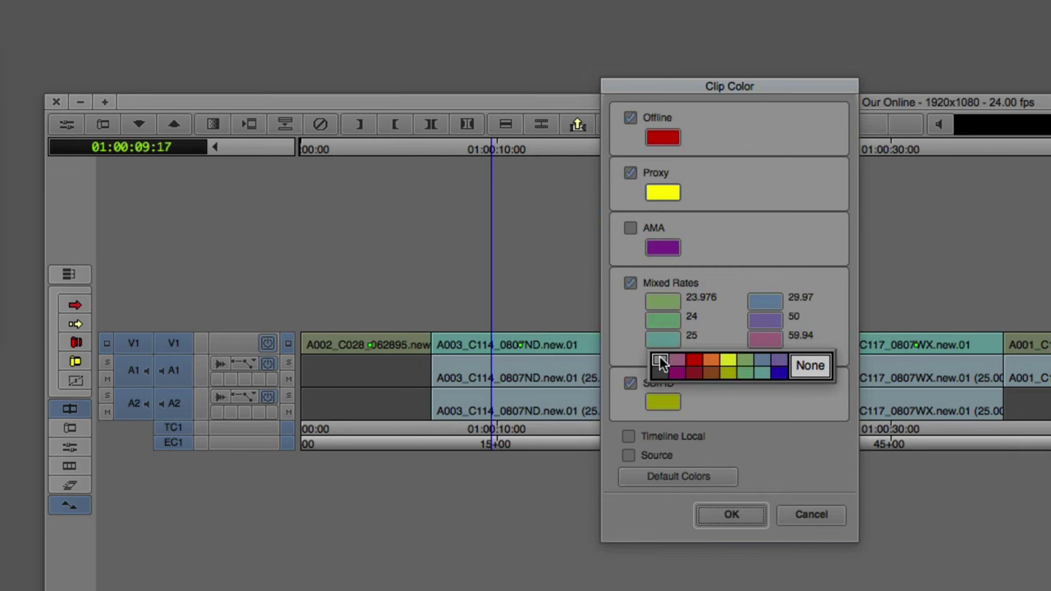
{"action": "left_click", "coordinate": [660, 371]}
{"action": "left_click", "coordinate": [732, 515]}
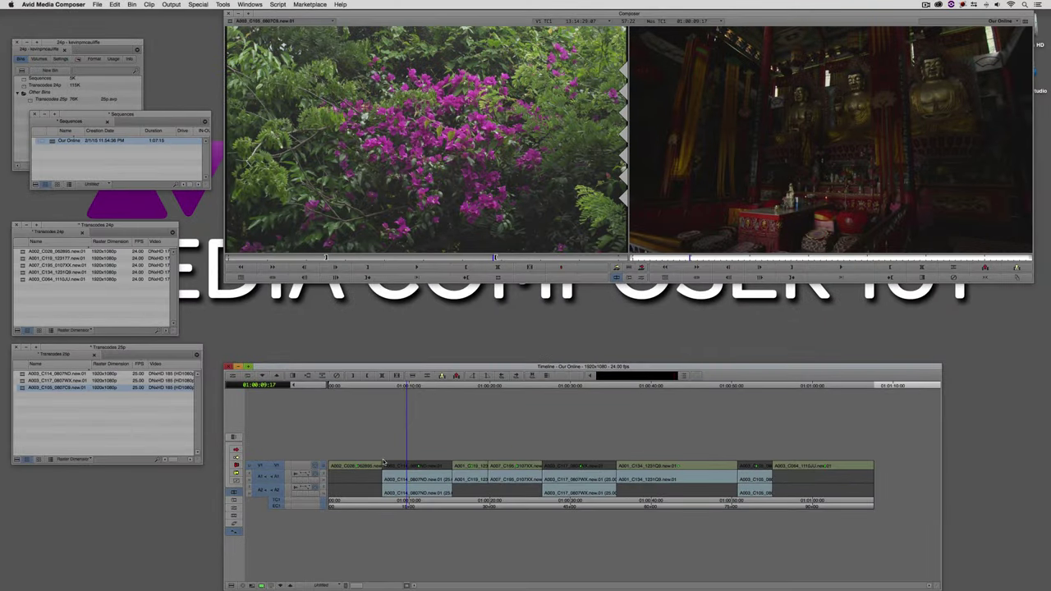
Set the timeline's Mixed Rates clip color for 25 fps footage to teal and park the playhead at 01:00:19:14.
{"action": "left_click", "coordinate": [232, 585]}
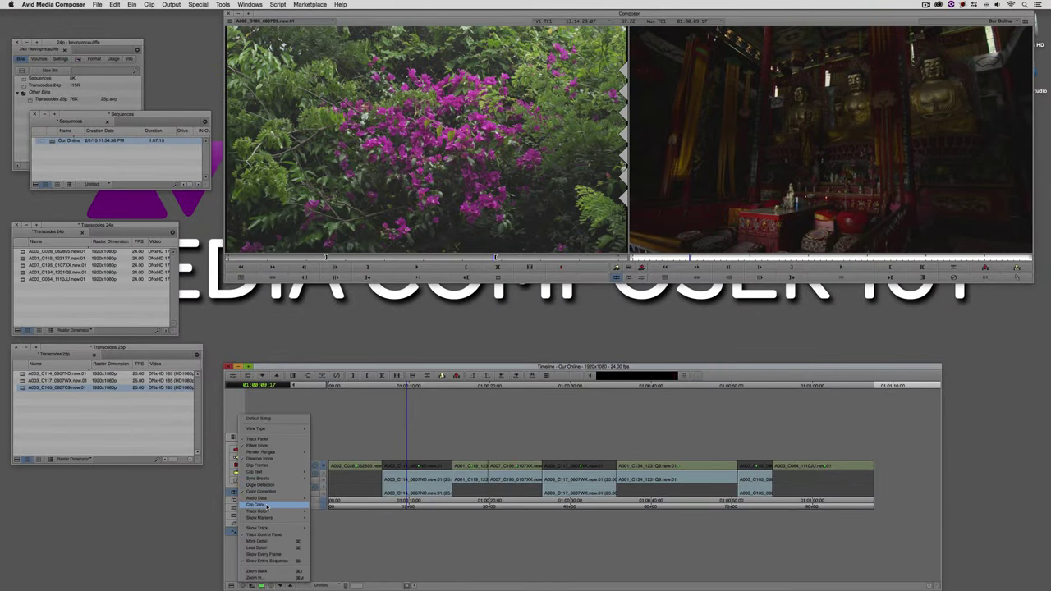
{"action": "left_click", "coordinate": [267, 505]}
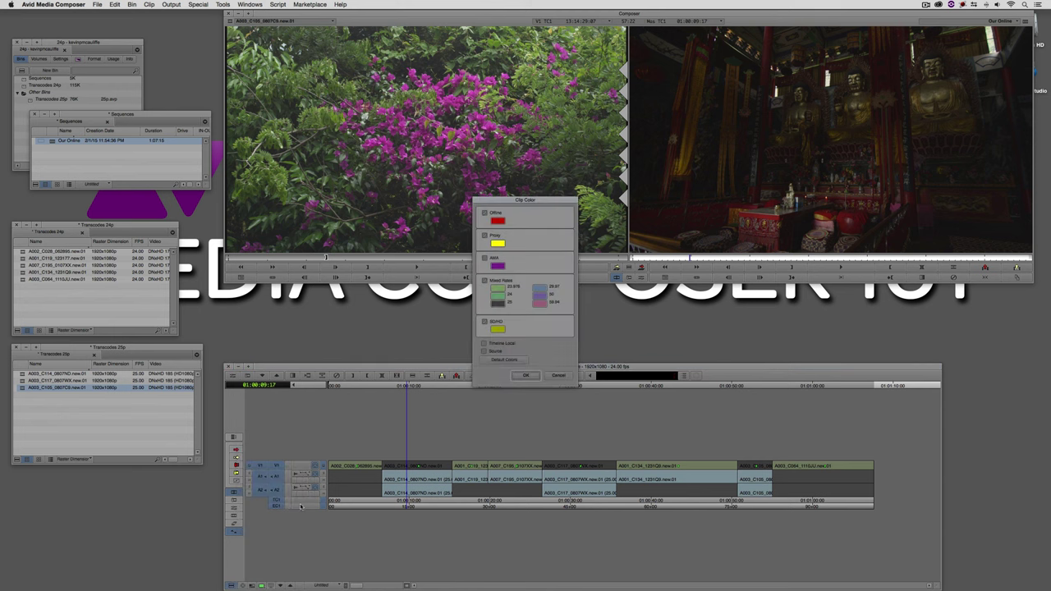
{"action": "left_click", "coordinate": [499, 305]}
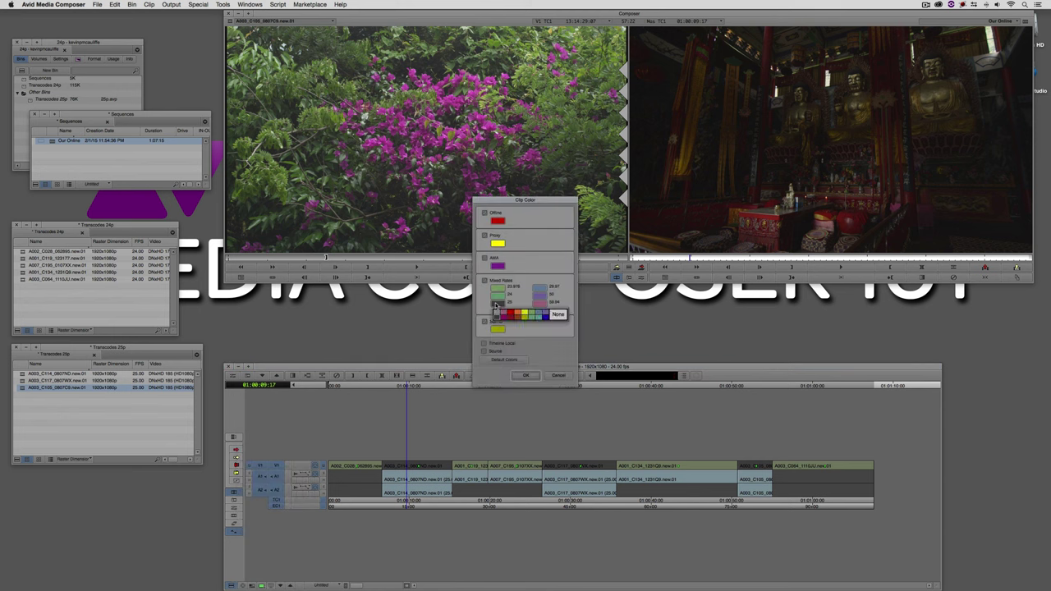
{"action": "left_click", "coordinate": [540, 316]}
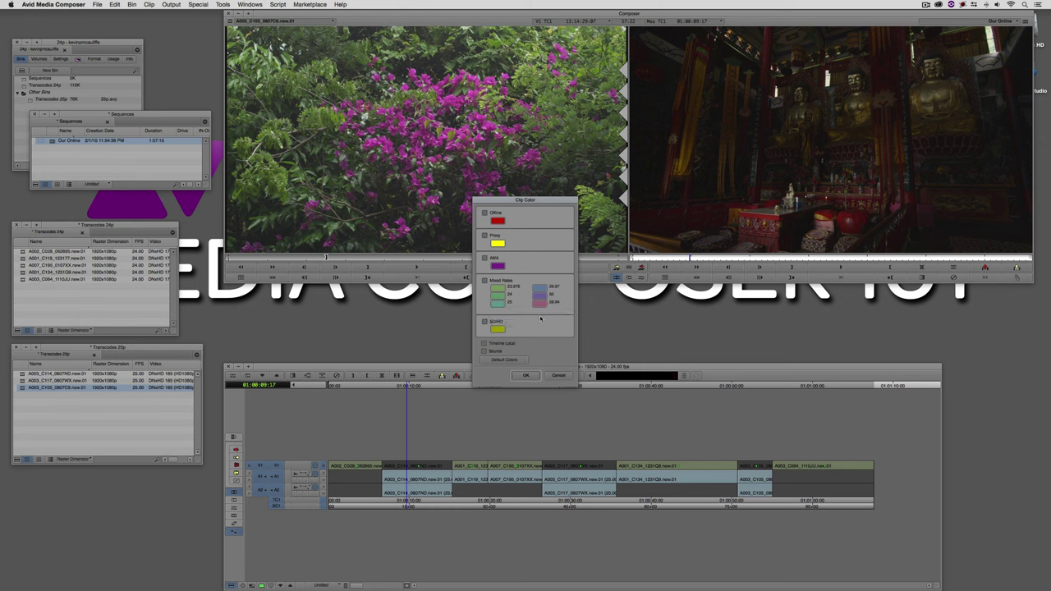
{"action": "left_click", "coordinate": [525, 376]}
{"action": "left_click_drag", "start_coordinate": [417, 487], "coordinate": [487, 481]}
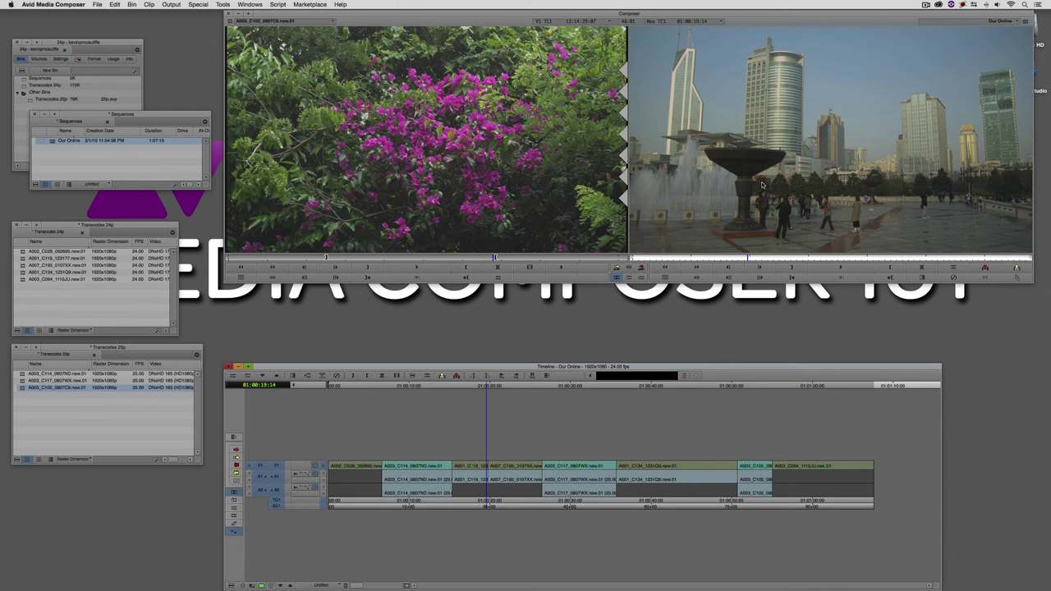
Close the Transcodes 24p and Transcodes 25p bins and place the Sequences bin below the project window.
{"action": "left_click_drag", "start_coordinate": [63, 225], "coordinate": [80, 219]}
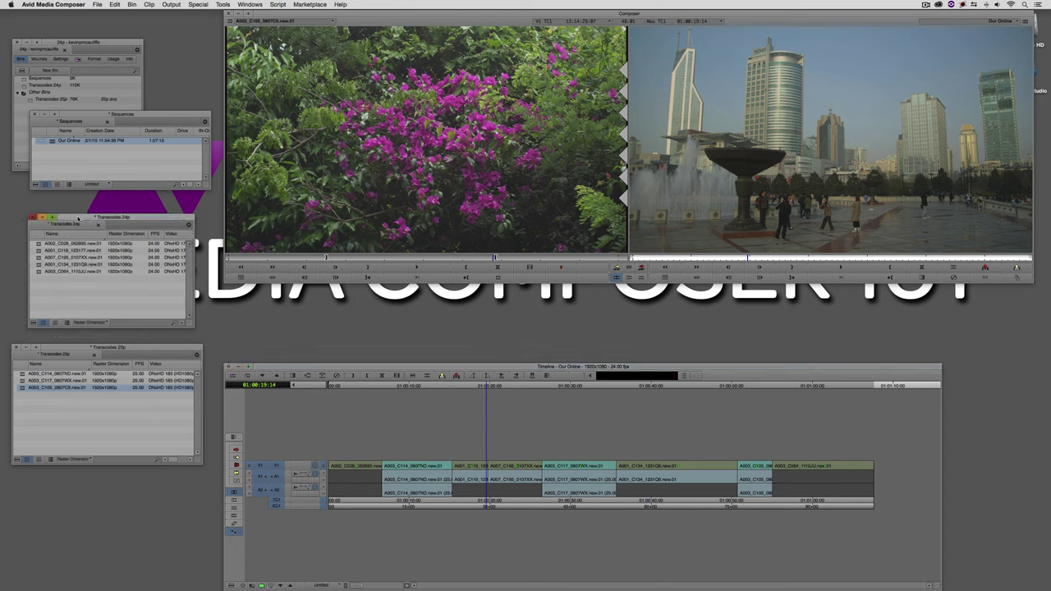
{"action": "left_click", "coordinate": [34, 218]}
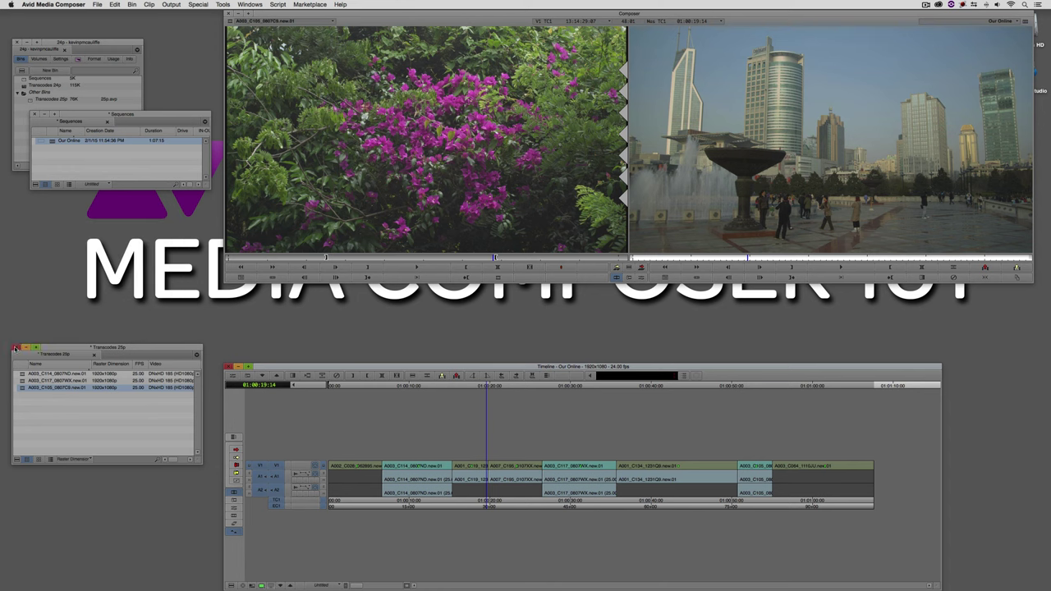
{"action": "left_click", "coordinate": [14, 349]}
{"action": "left_click_drag", "start_coordinate": [89, 115], "coordinate": [76, 202]}
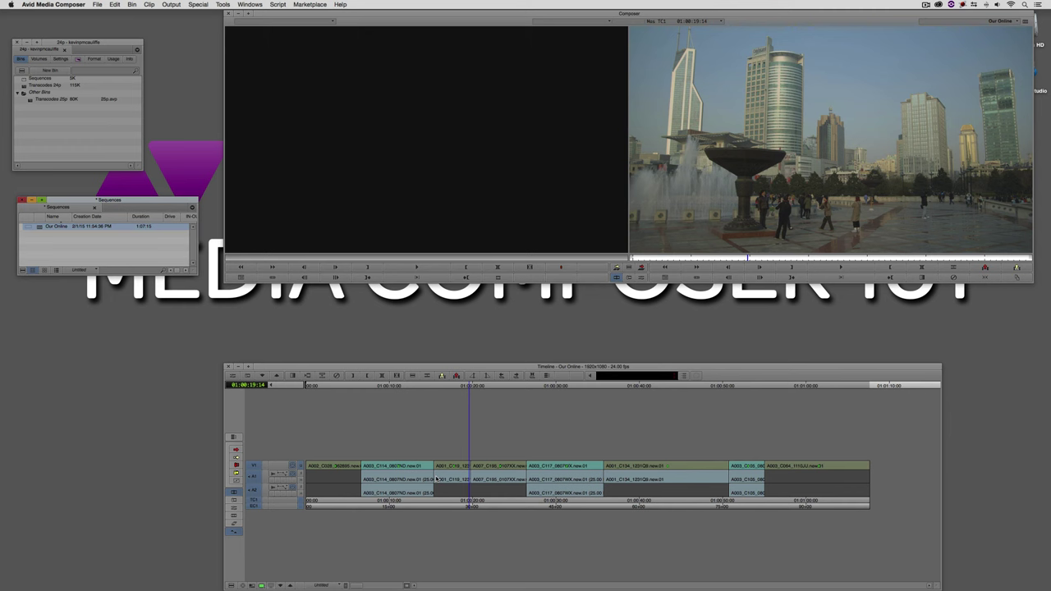
Load the project's media from all drives into the Media Tool.
{"action": "left_click", "coordinate": [171, 5]}
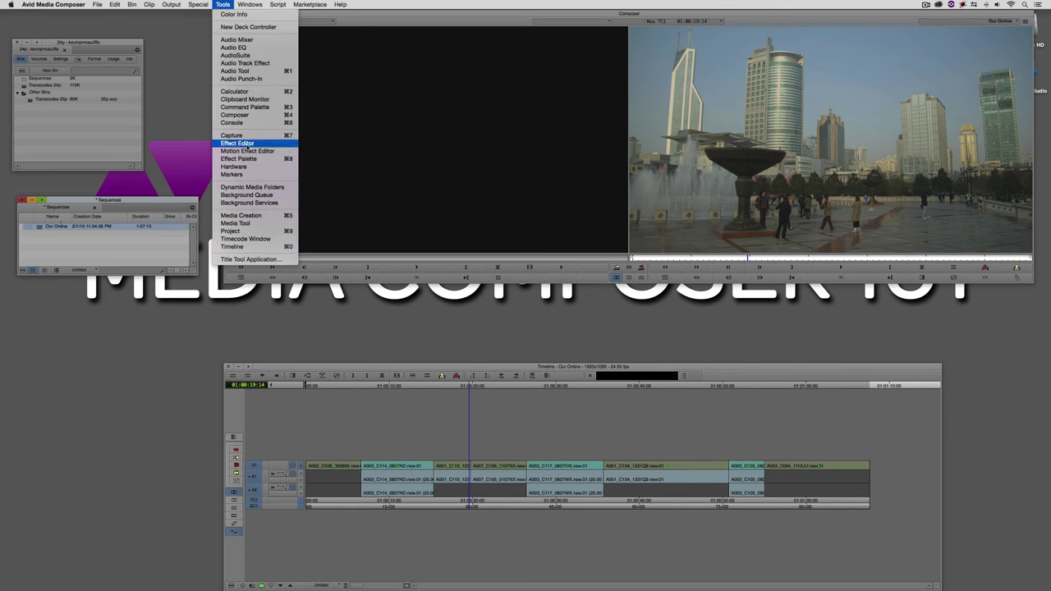
{"action": "left_click", "coordinate": [244, 223]}
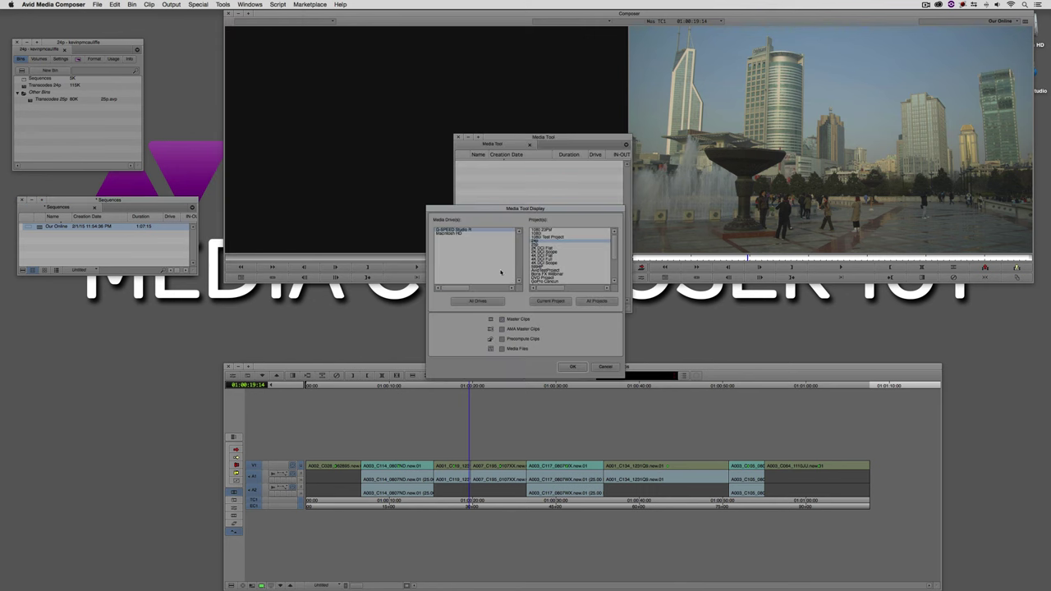
{"action": "left_click", "coordinate": [559, 301]}
{"action": "left_click", "coordinate": [538, 247]}
{"action": "left_click", "coordinate": [478, 302]}
{"action": "left_click", "coordinate": [574, 366]}
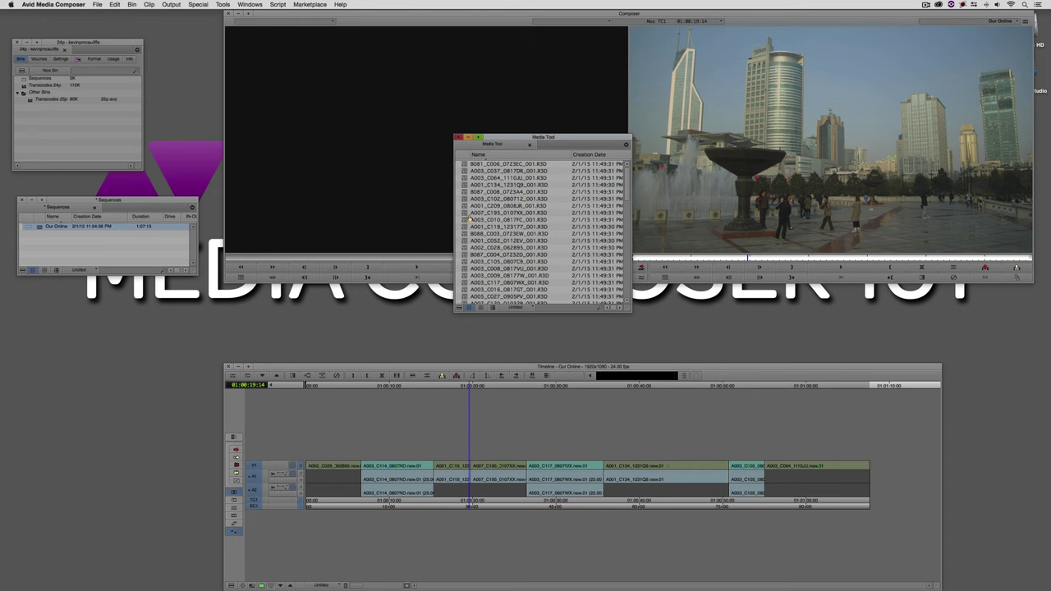
Delete all the media listed in the Media Tool and close the tool.
{"action": "left_click", "coordinate": [466, 206]}
{"action": "key", "text": "super+a"}
{"action": "key", "text": "Delete"}
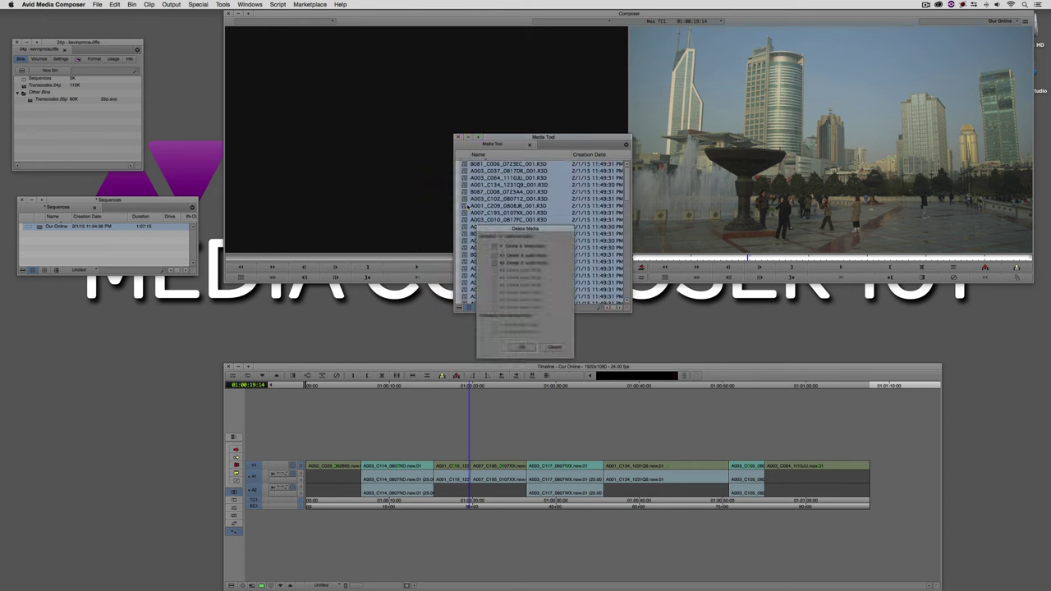
{"action": "left_click", "coordinate": [524, 346]}
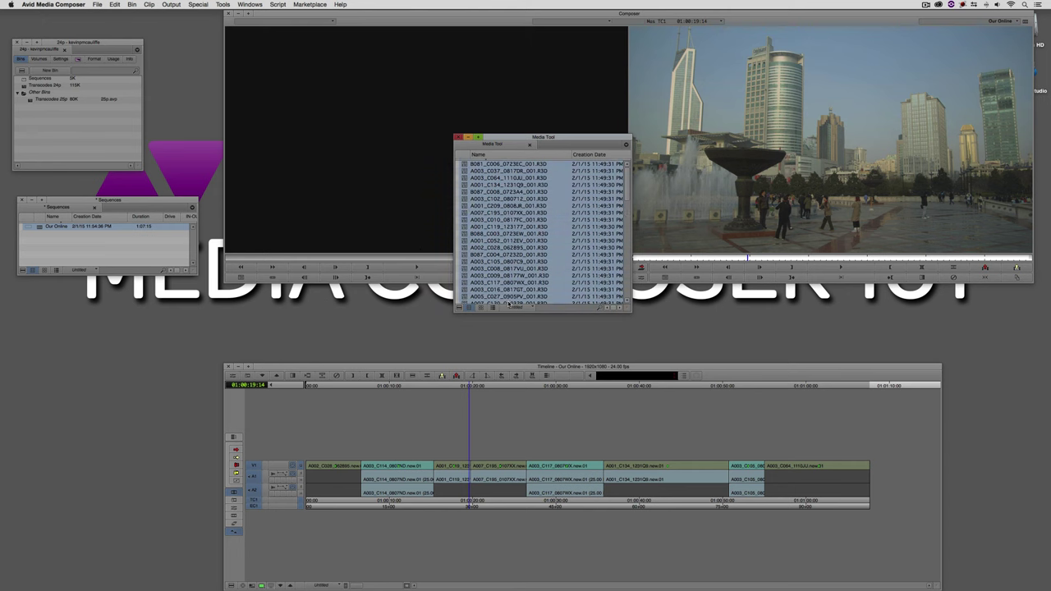
{"action": "left_click", "coordinate": [462, 138]}
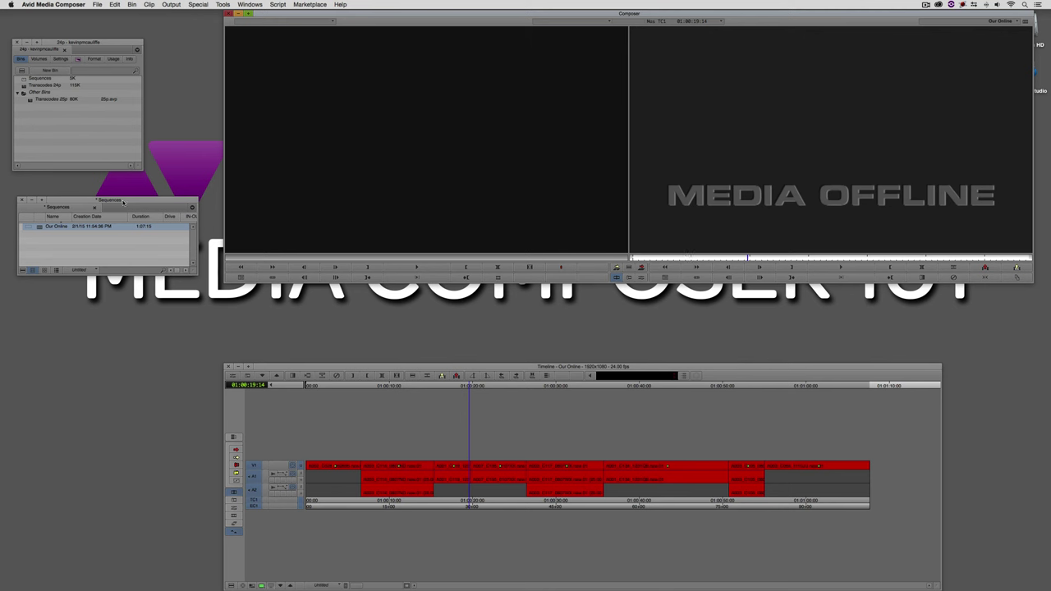
Move the Sequences bin aside, reopen the Transcodes 24p bin and delete all its master clips.
{"action": "left_click_drag", "start_coordinate": [124, 201], "coordinate": [161, 232]}
{"action": "double_click", "coordinate": [45, 85]}
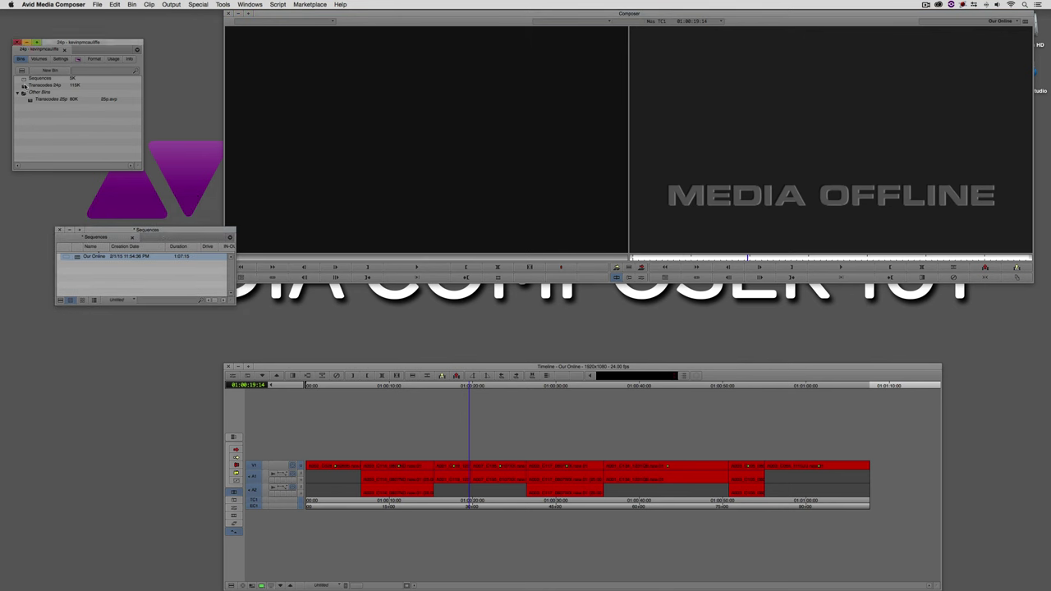
{"action": "left_click_drag", "start_coordinate": [87, 291], "coordinate": [35, 227]}
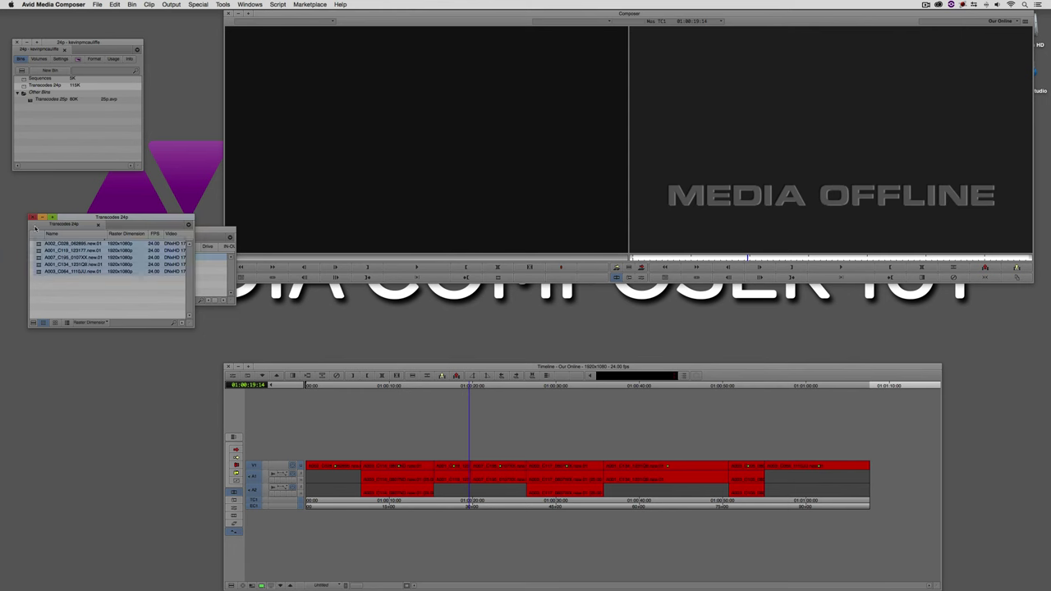
{"action": "key", "text": "Delete"}
{"action": "left_click", "coordinate": [506, 294]}
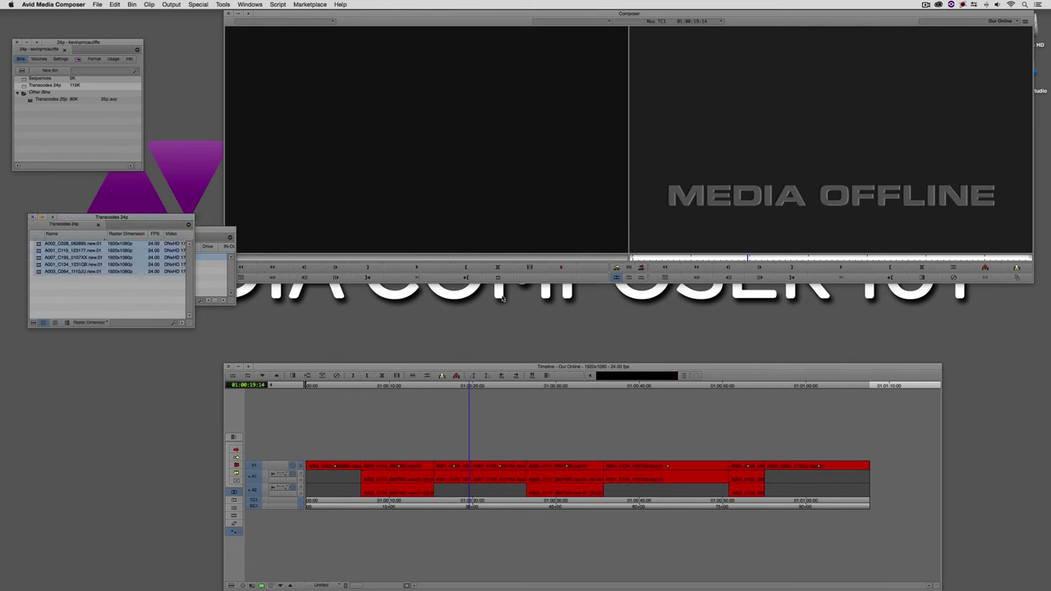
Reopen the Transcodes 25p bin and delete its three master clips.
{"action": "double_click", "coordinate": [41, 99]}
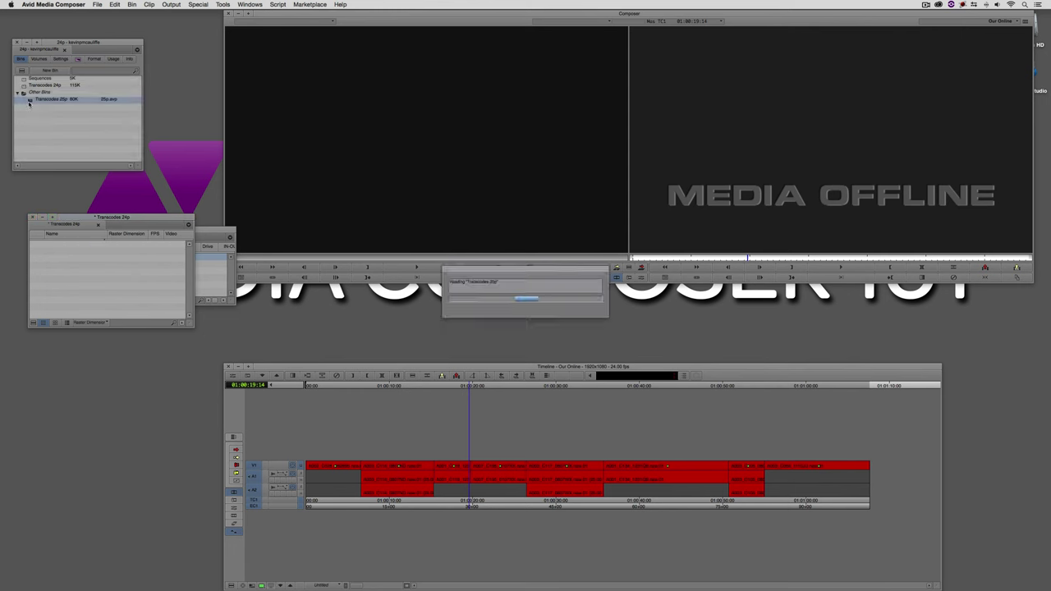
{"action": "left_click", "coordinate": [210, 276]}
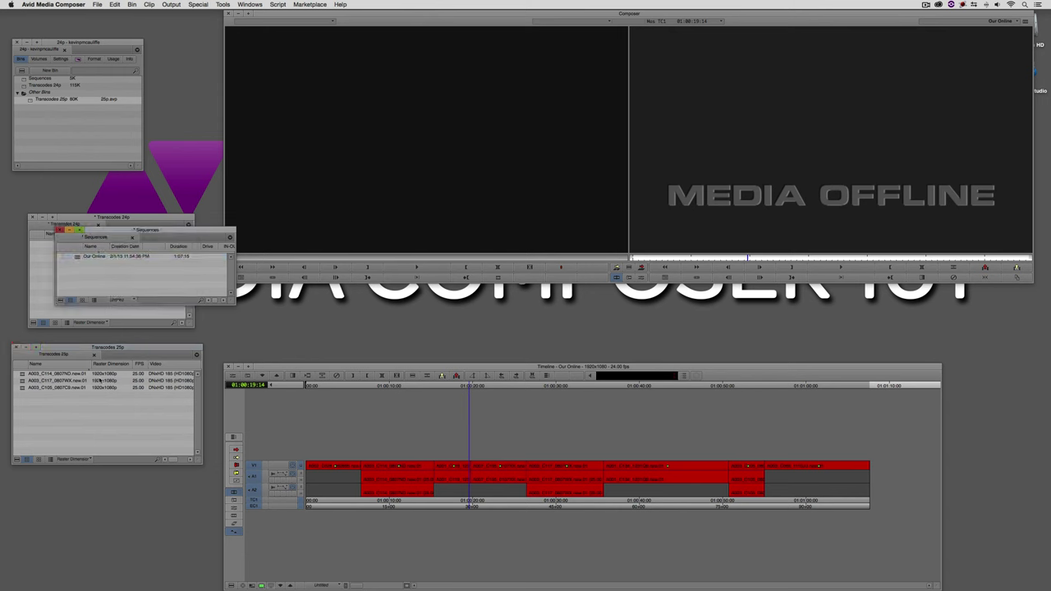
{"action": "left_click", "coordinate": [94, 418]}
{"action": "key", "text": "super+a"}
{"action": "key", "text": "Delete"}
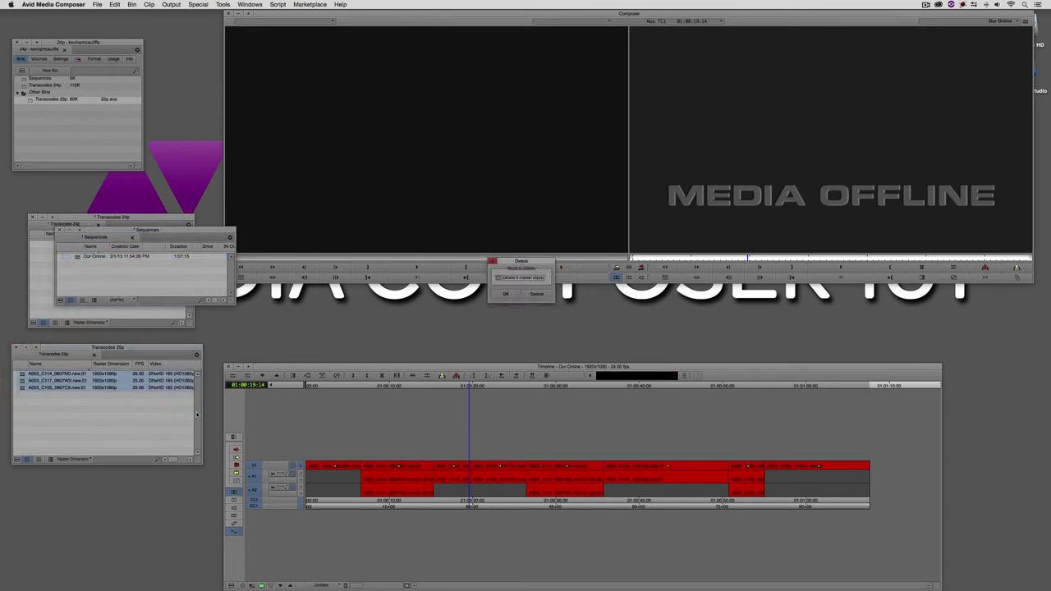
{"action": "key", "text": "Return"}
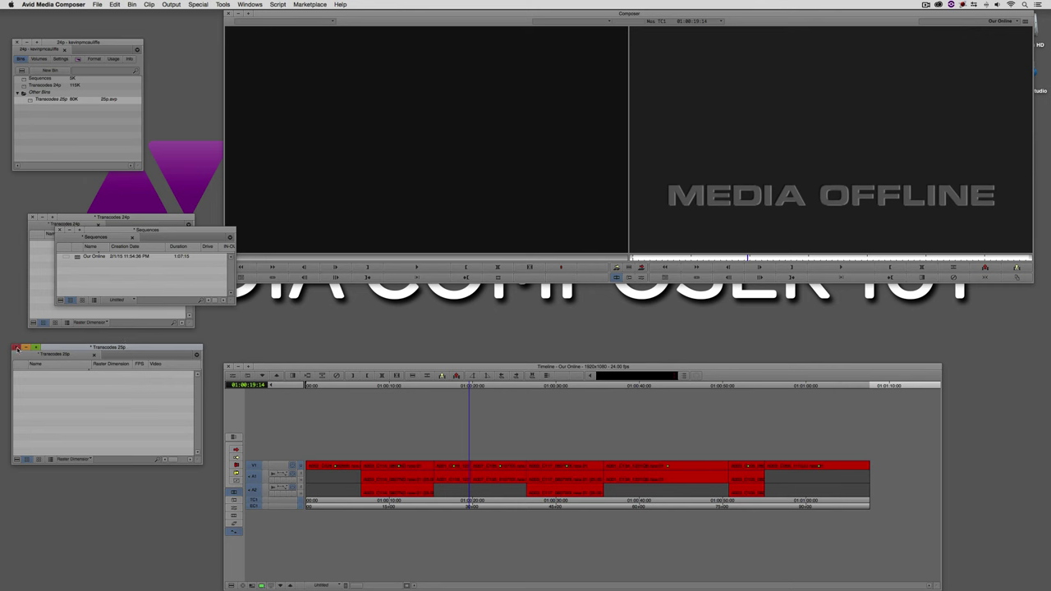
Close both emptied Transcodes bins, then move the Sequences bin under the project window and enlarge it.
{"action": "left_click", "coordinate": [16, 349]}
{"action": "left_click", "coordinate": [33, 218]}
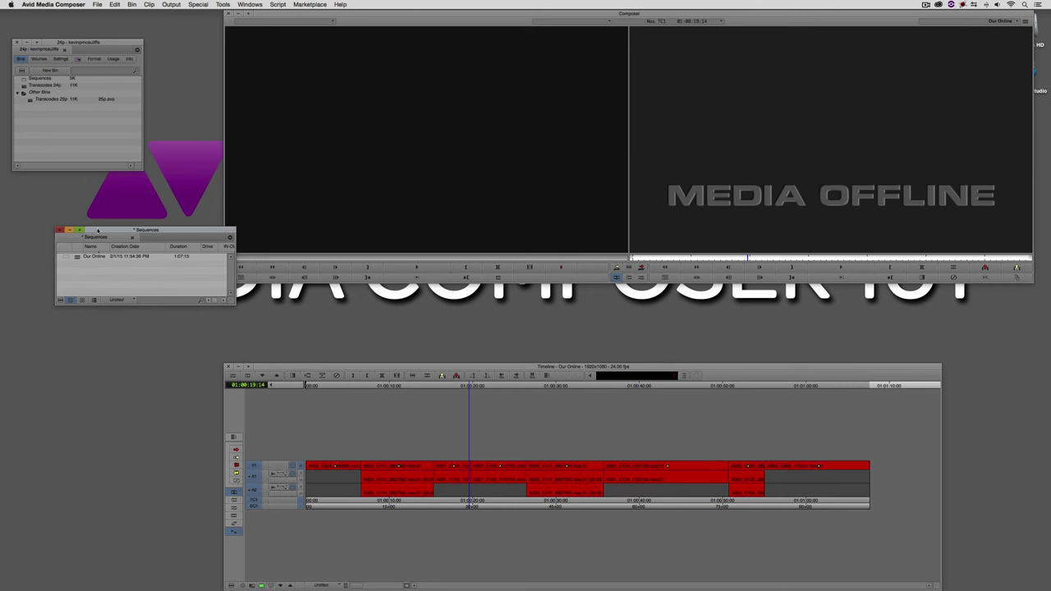
{"action": "left_click_drag", "start_coordinate": [99, 230], "coordinate": [62, 195]}
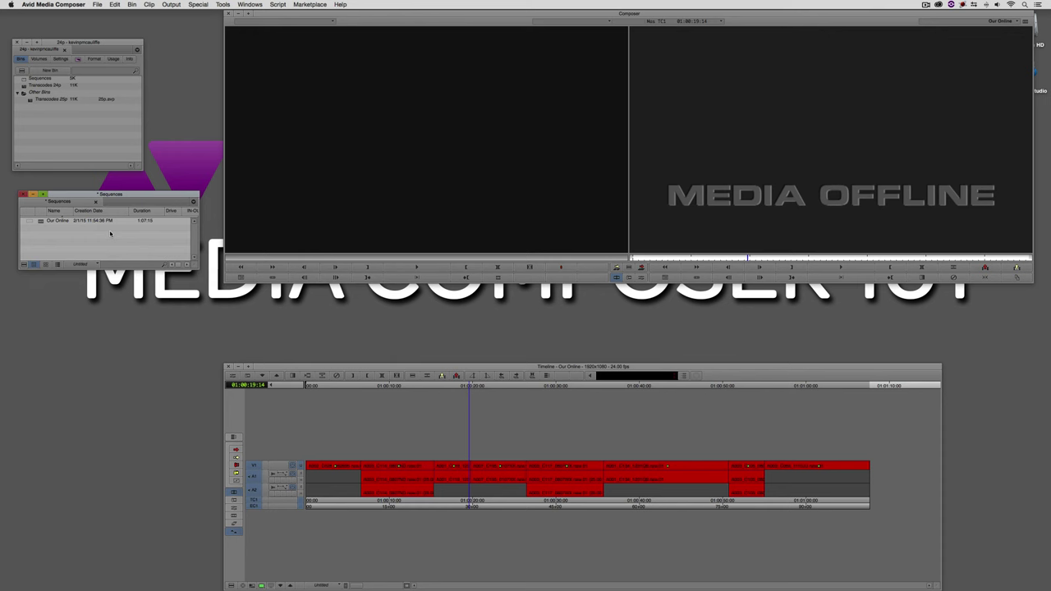
{"action": "left_click_drag", "start_coordinate": [203, 273], "coordinate": [219, 327]}
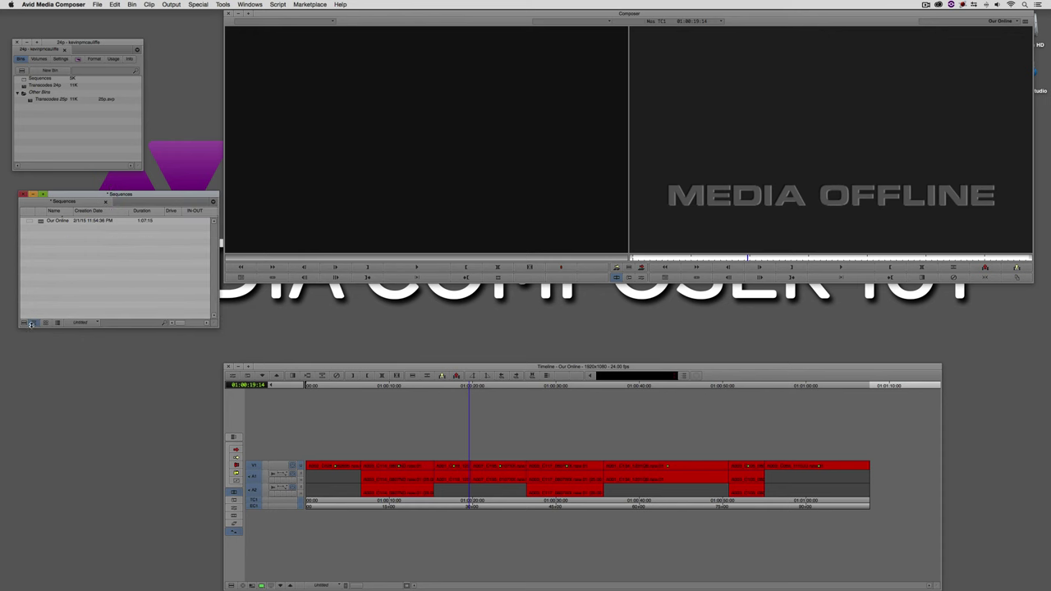
Set the Sequences bin's display to show reference clips.
{"action": "left_click", "coordinate": [24, 322]}
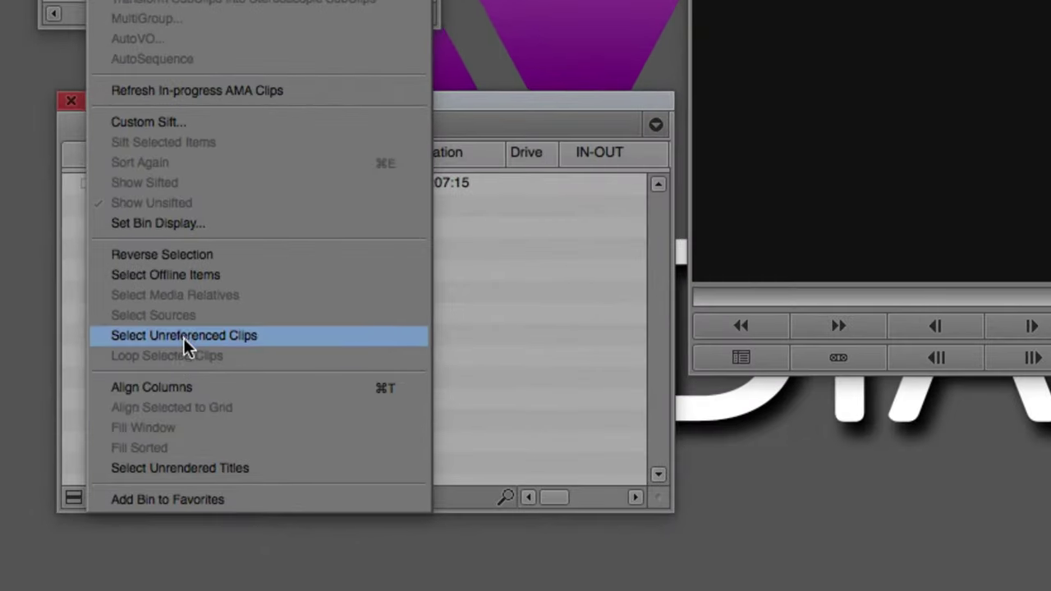
{"action": "left_click", "coordinate": [270, 223]}
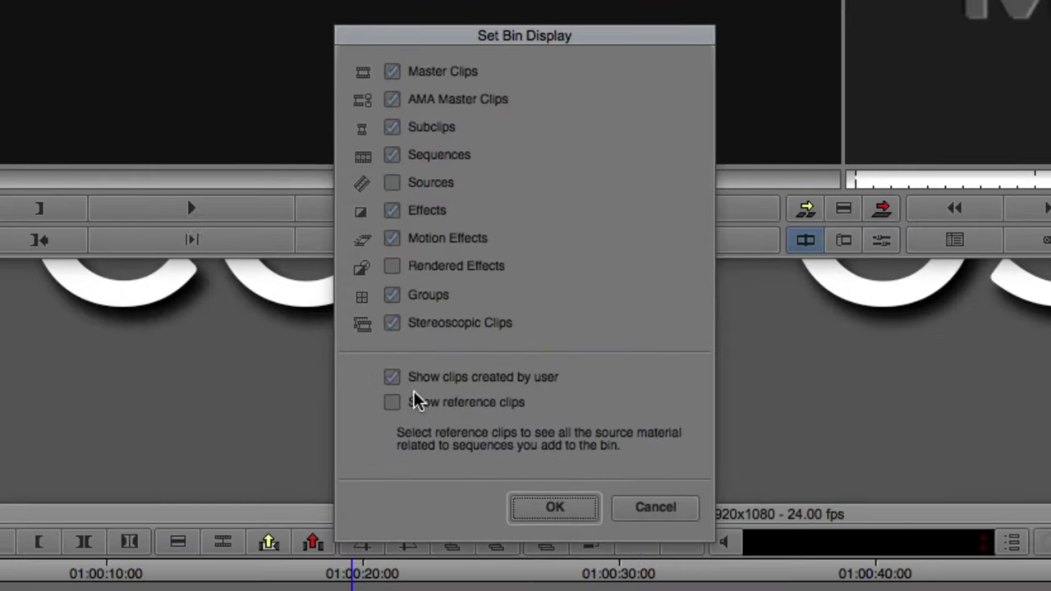
{"action": "left_click", "coordinate": [417, 401]}
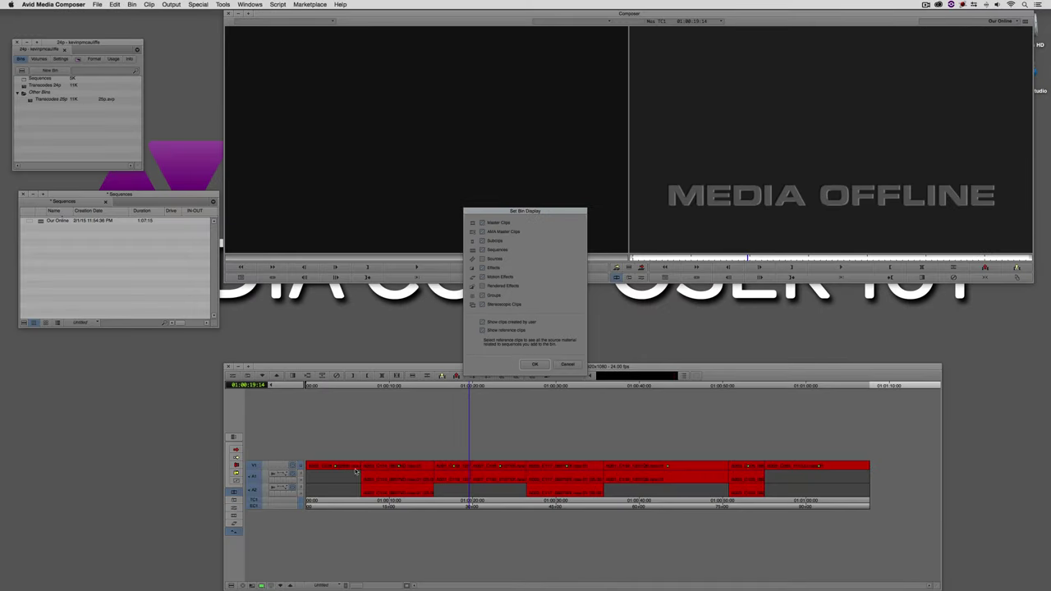
{"action": "left_click", "coordinate": [538, 365]}
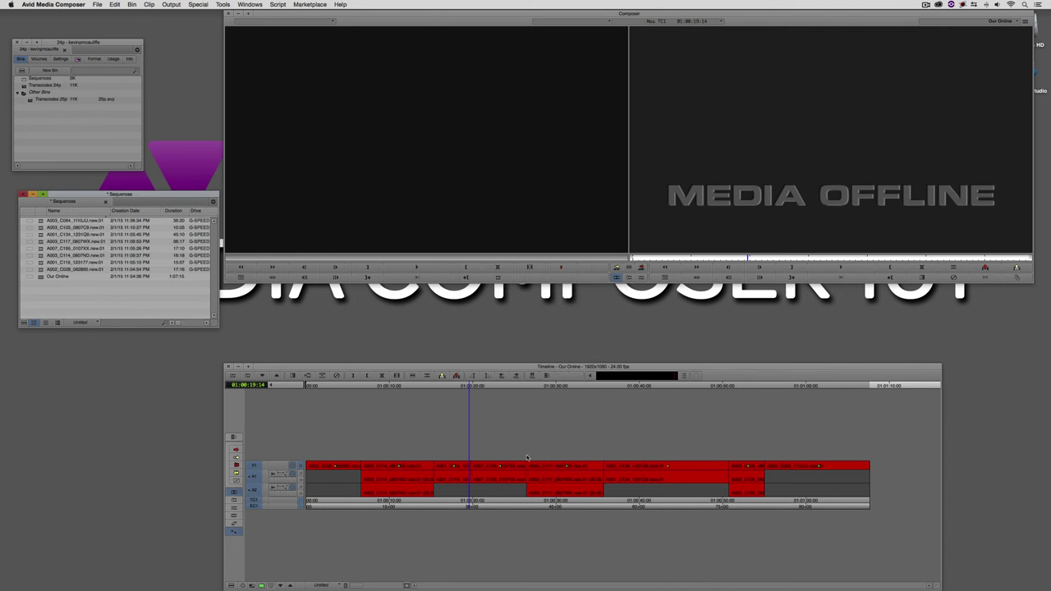
Match frame A001_C119_123177.new.01 from the sequence into the source monitor and mark its full range in the timeline.
{"action": "left_click_drag", "start_coordinate": [453, 480], "coordinate": [439, 481]}
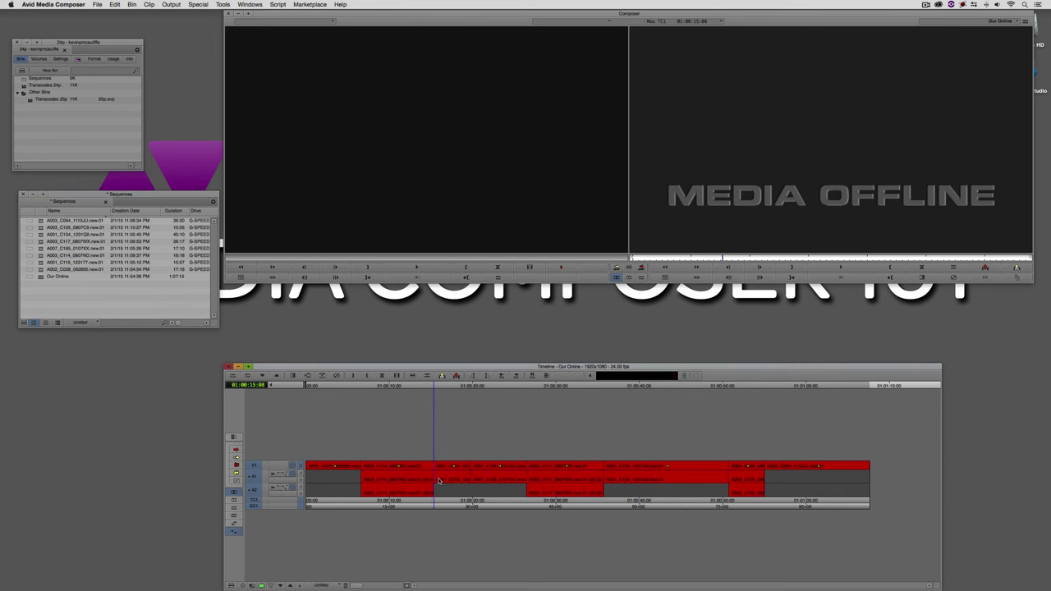
{"action": "double_click", "coordinate": [383, 471]}
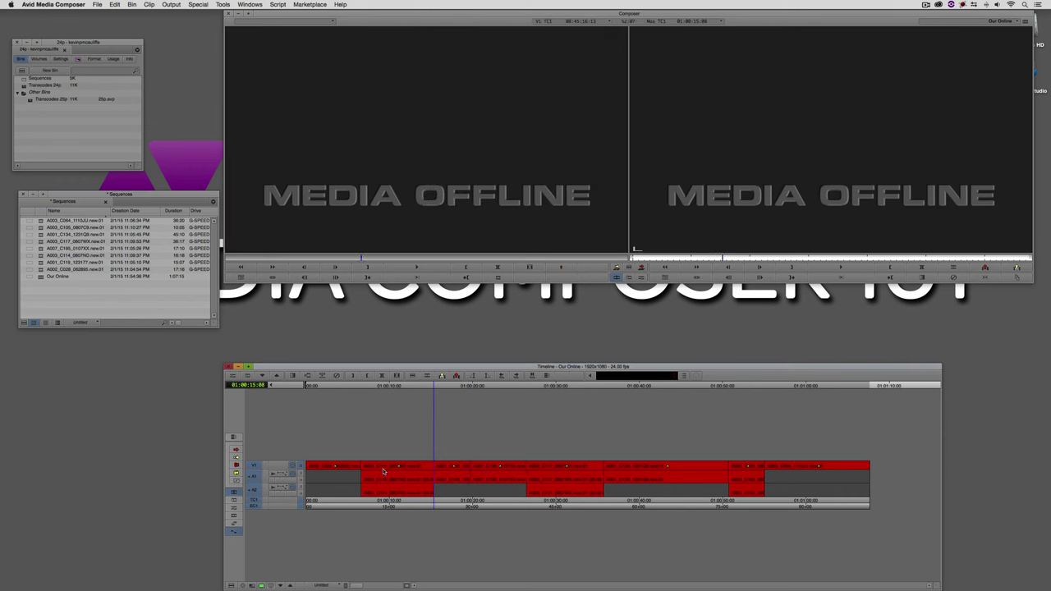
{"action": "left_click", "coordinate": [367, 276]}
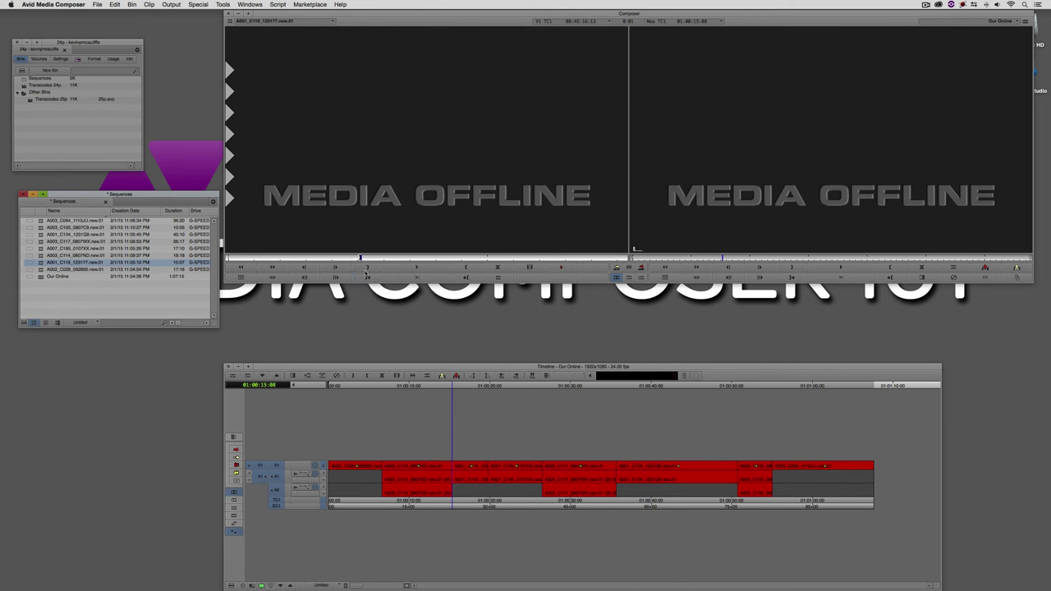
{"action": "left_click", "coordinate": [333, 259]}
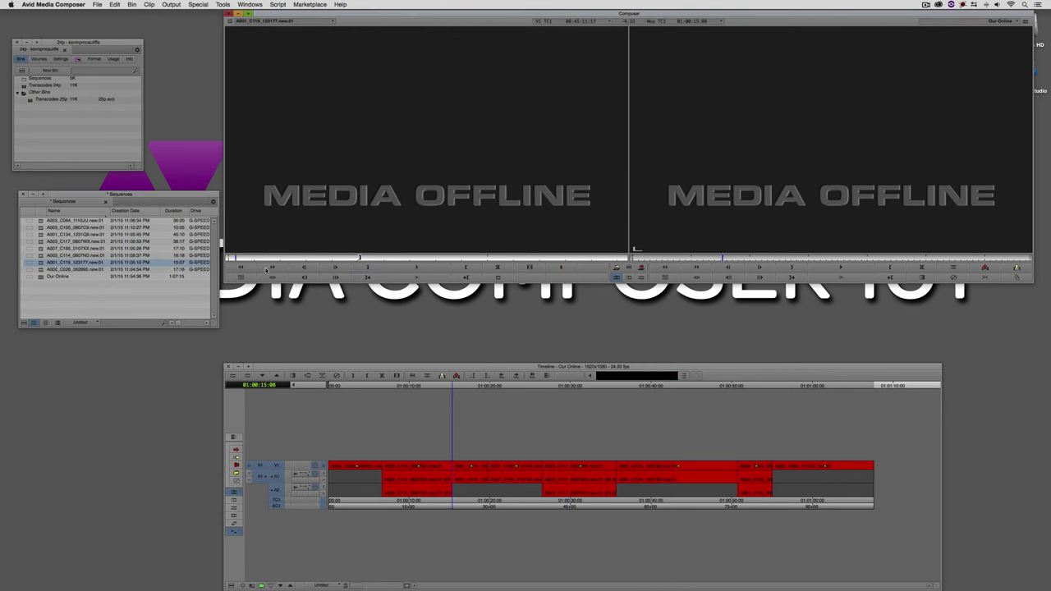
{"action": "left_click", "coordinate": [470, 440]}
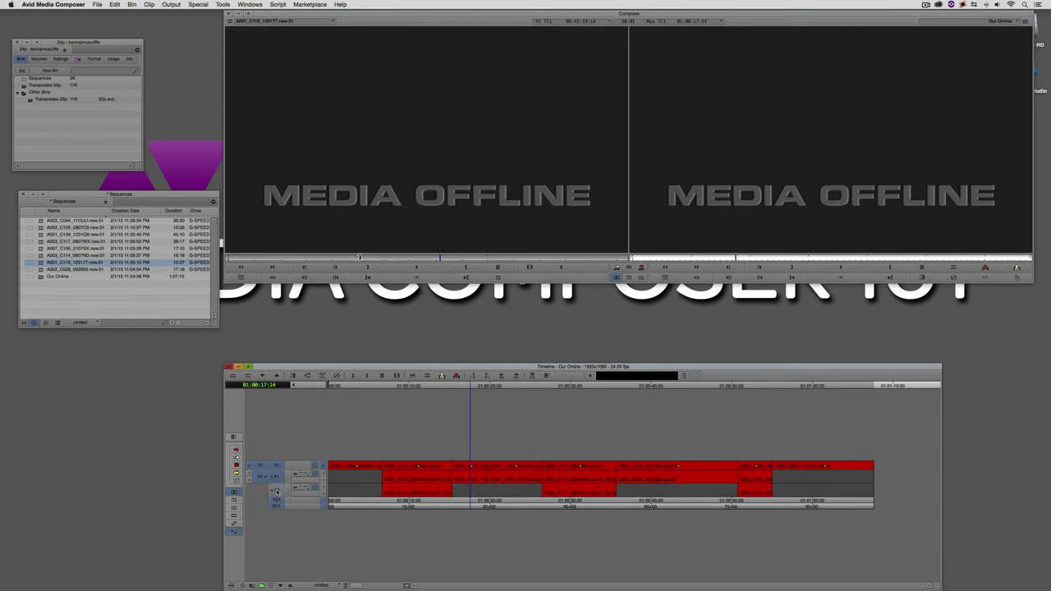
{"action": "key", "text": "b"}
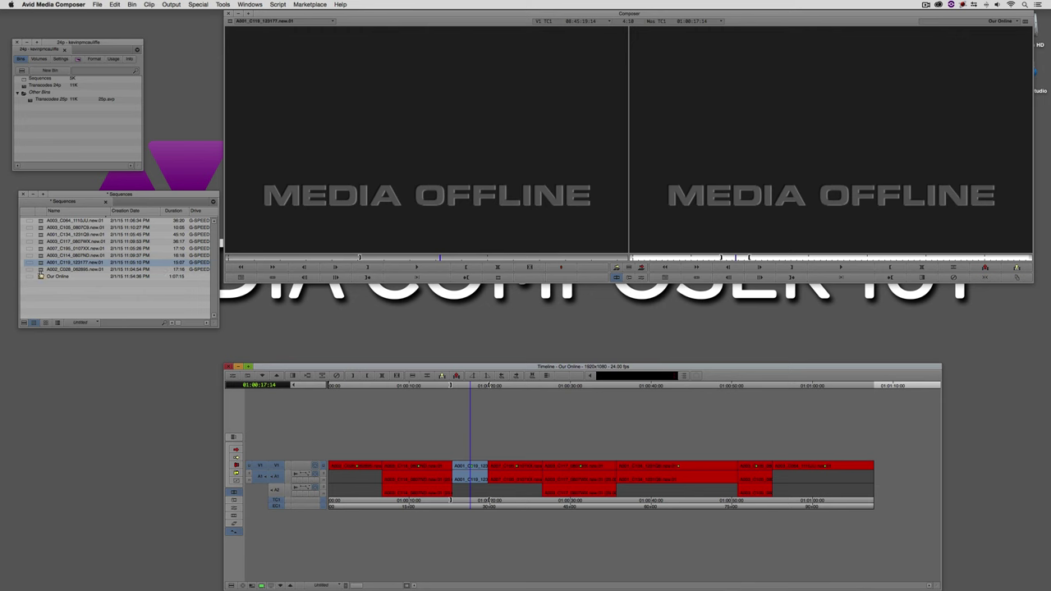
Relink the eight reference clips by tape name or source file name, limited to the current project's 1080p/24 video format.
{"action": "left_click_drag", "start_coordinate": [41, 272], "coordinate": [41, 221]}
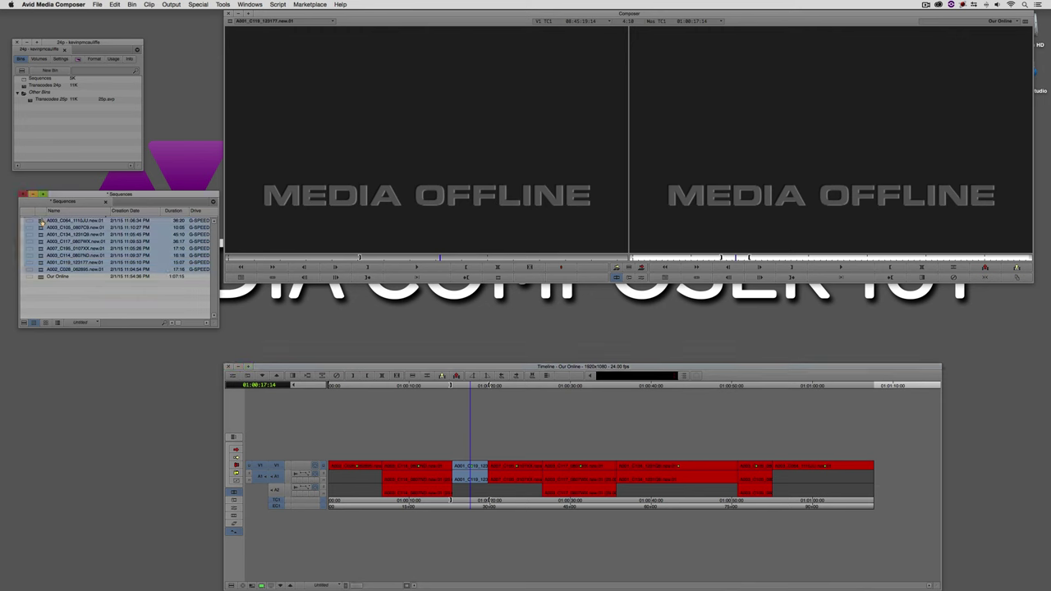
{"action": "left_click", "coordinate": [148, 5]}
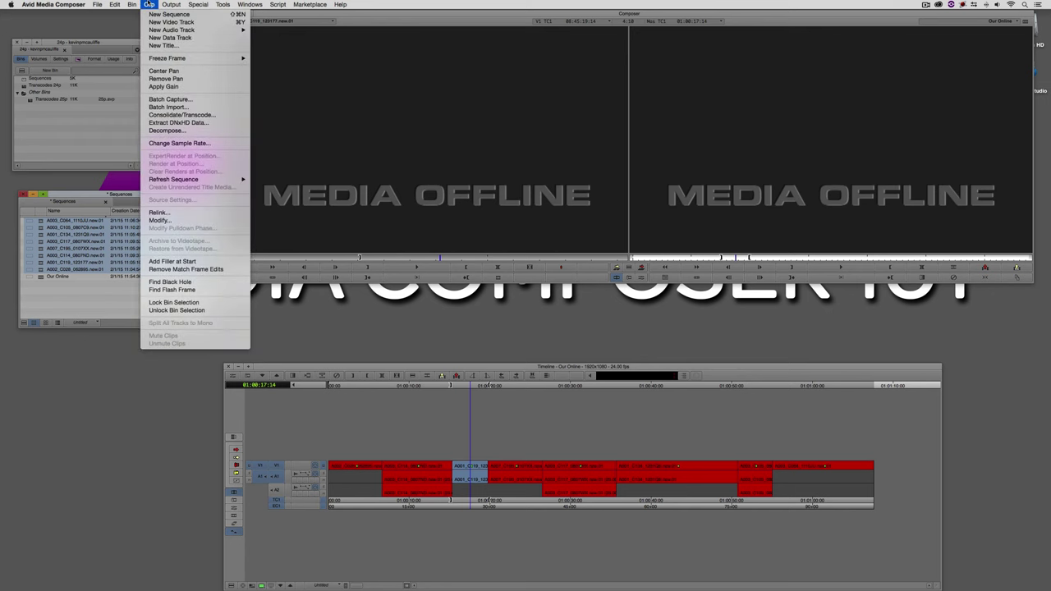
{"action": "left_click", "coordinate": [159, 212]}
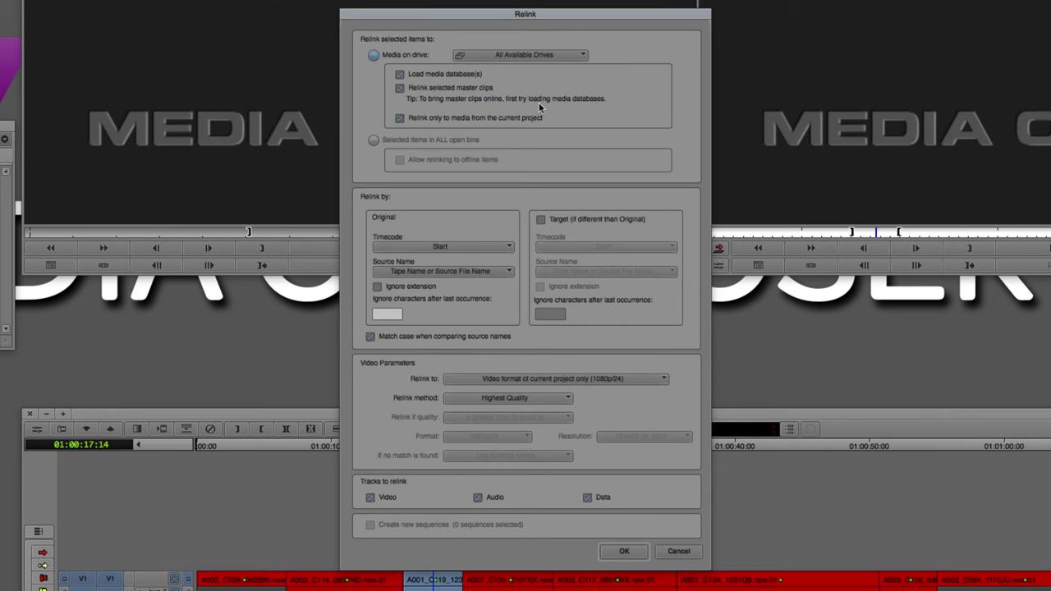
{"action": "left_click", "coordinate": [499, 272]}
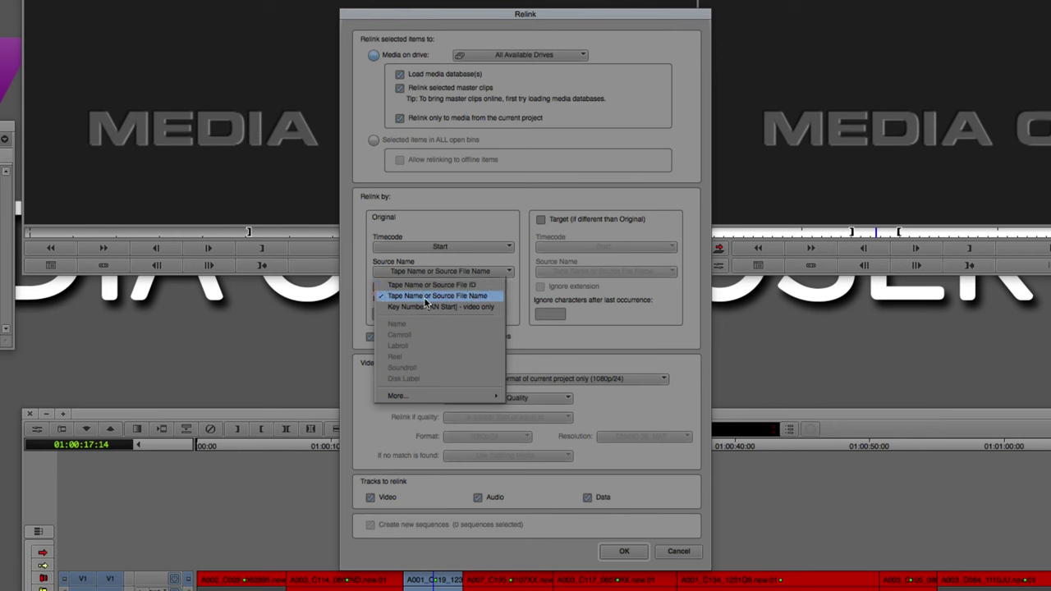
{"action": "left_click", "coordinate": [474, 297]}
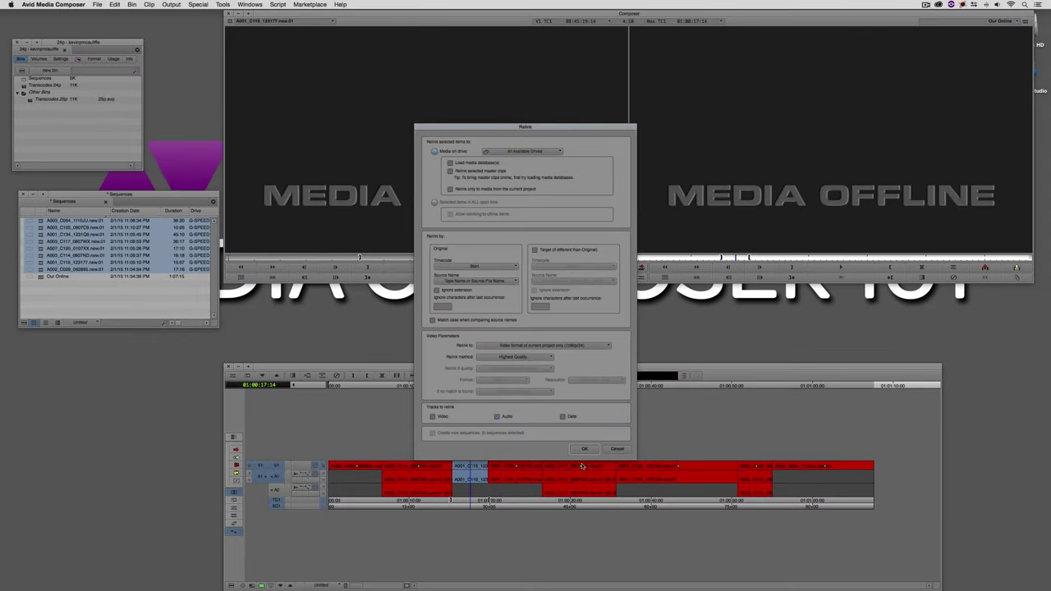
{"action": "left_click", "coordinate": [585, 449]}
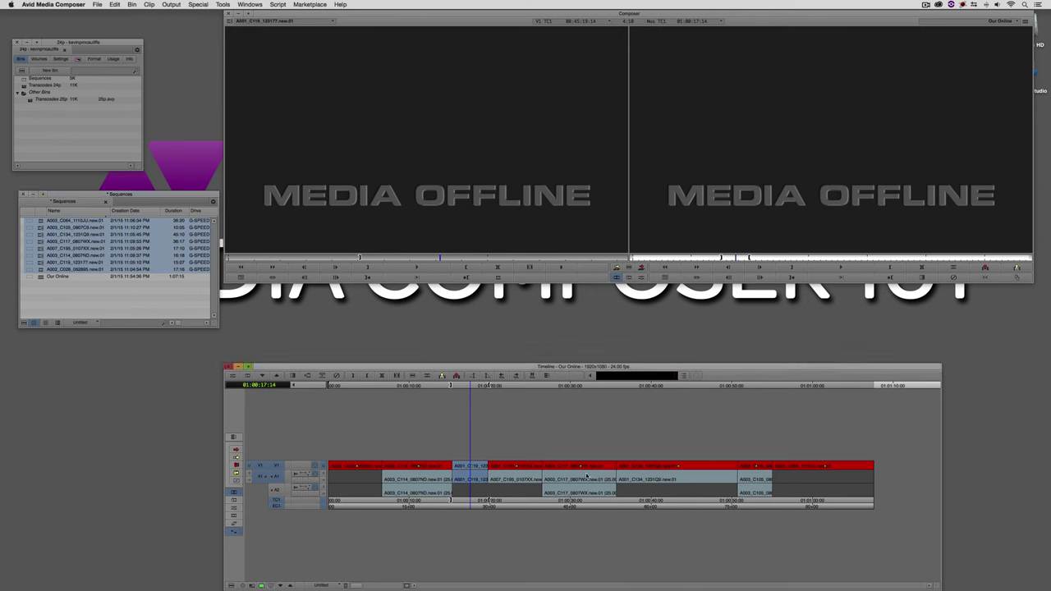
{"action": "left_click_drag", "start_coordinate": [586, 476], "coordinate": [449, 486]}
Relink the selected reference clips again, accepting any video format.
{"action": "left_click", "coordinate": [144, 198]}
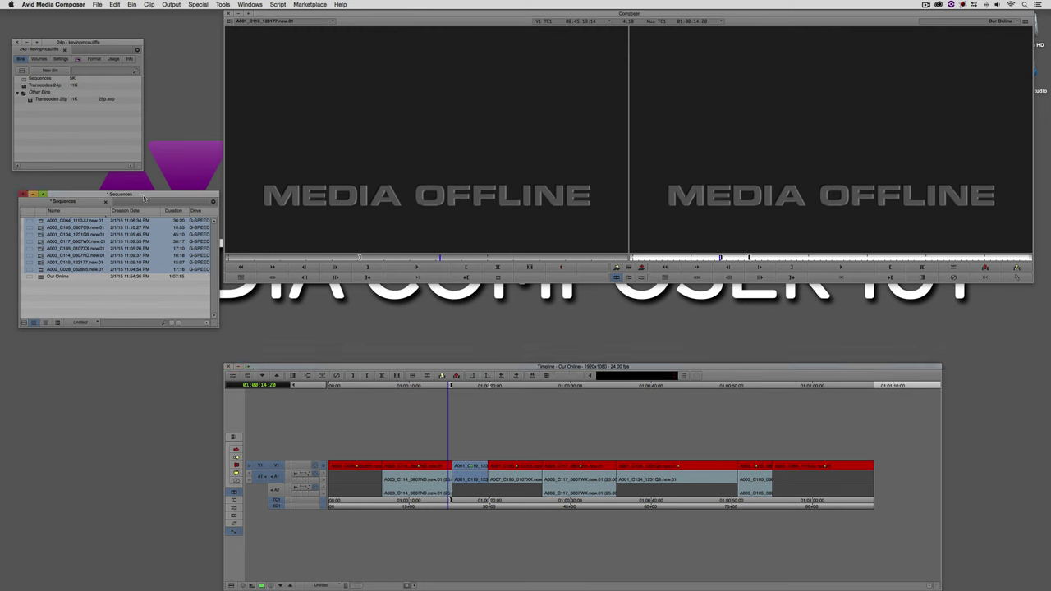
{"action": "left_click", "coordinate": [149, 4]}
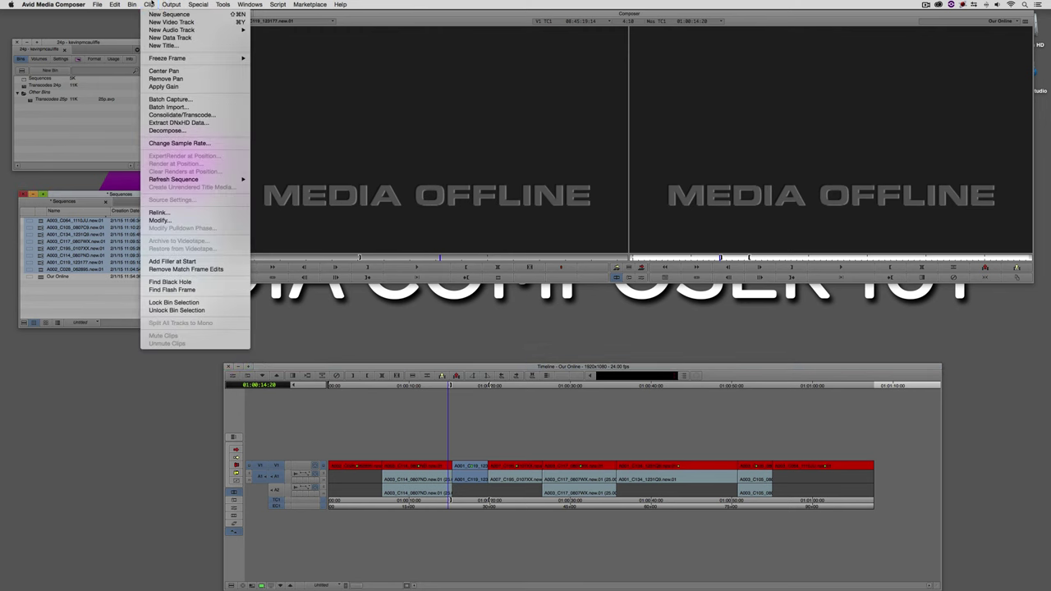
{"action": "left_click", "coordinate": [160, 212]}
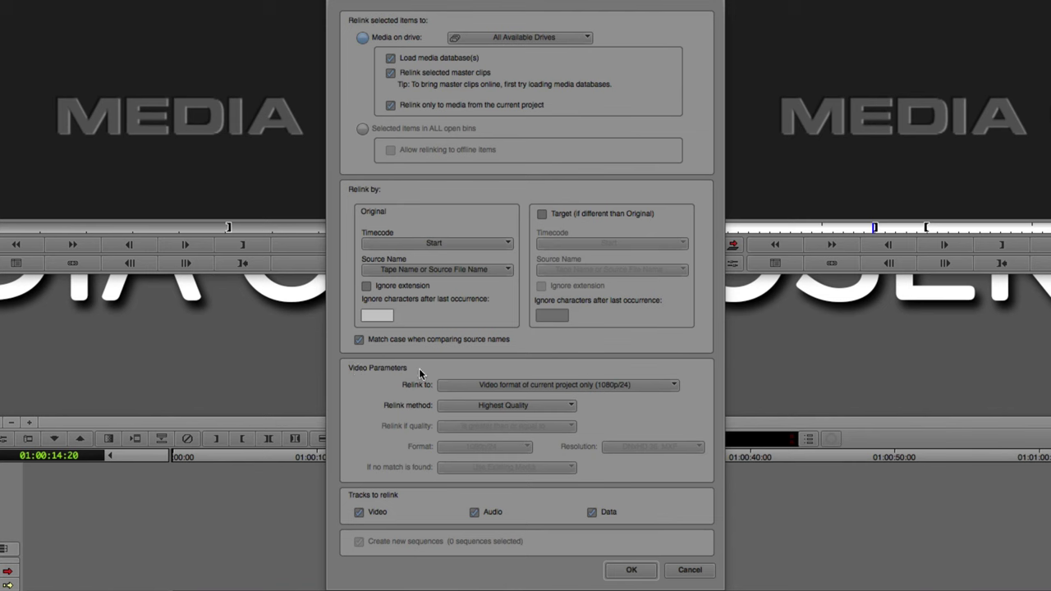
{"action": "left_click", "coordinate": [504, 388]}
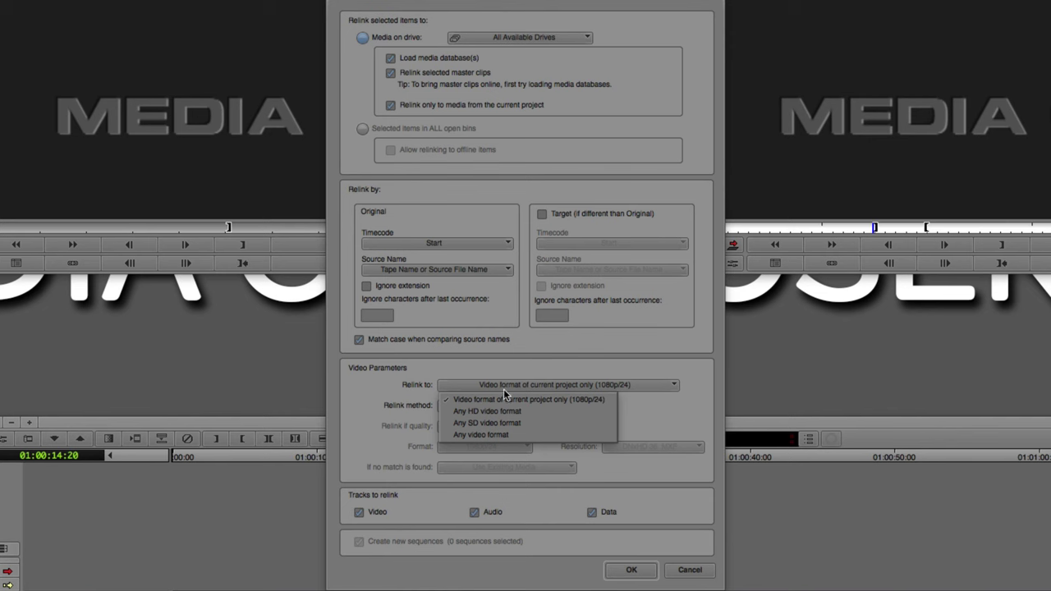
{"action": "left_click", "coordinate": [503, 435]}
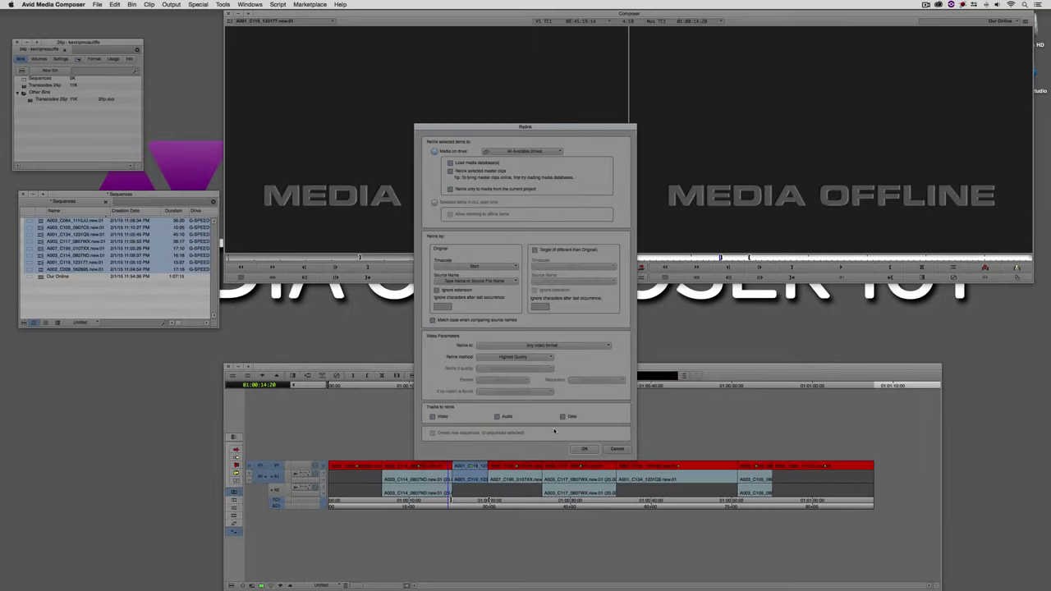
{"action": "left_click", "coordinate": [631, 570]}
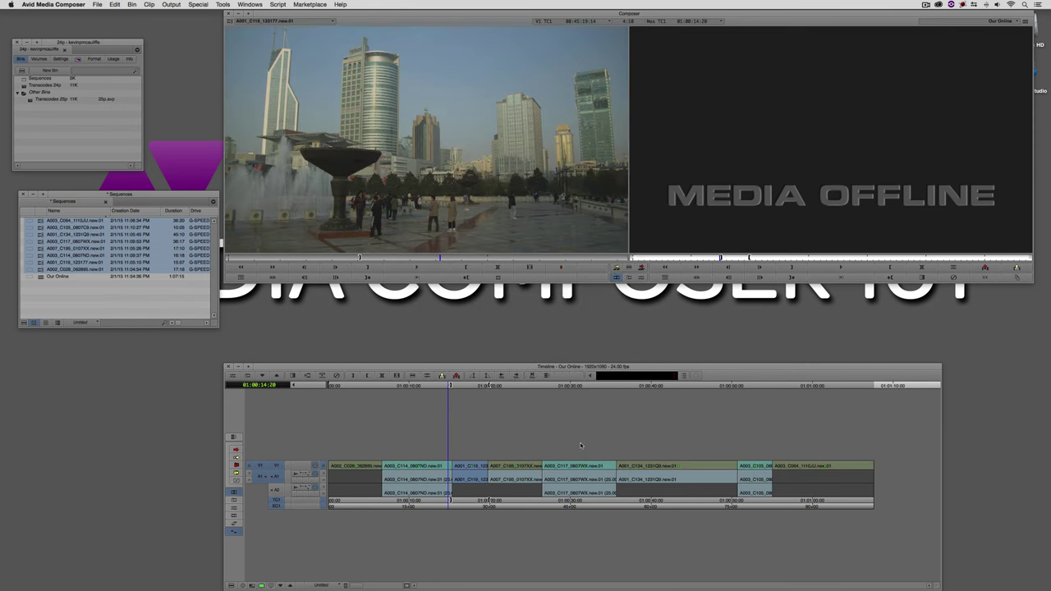
Scrub through the sequence to check the picture of the relinked clips.
{"action": "left_click_drag", "start_coordinate": [504, 486], "coordinate": [546, 475]}
{"action": "left_click", "coordinate": [434, 476]}
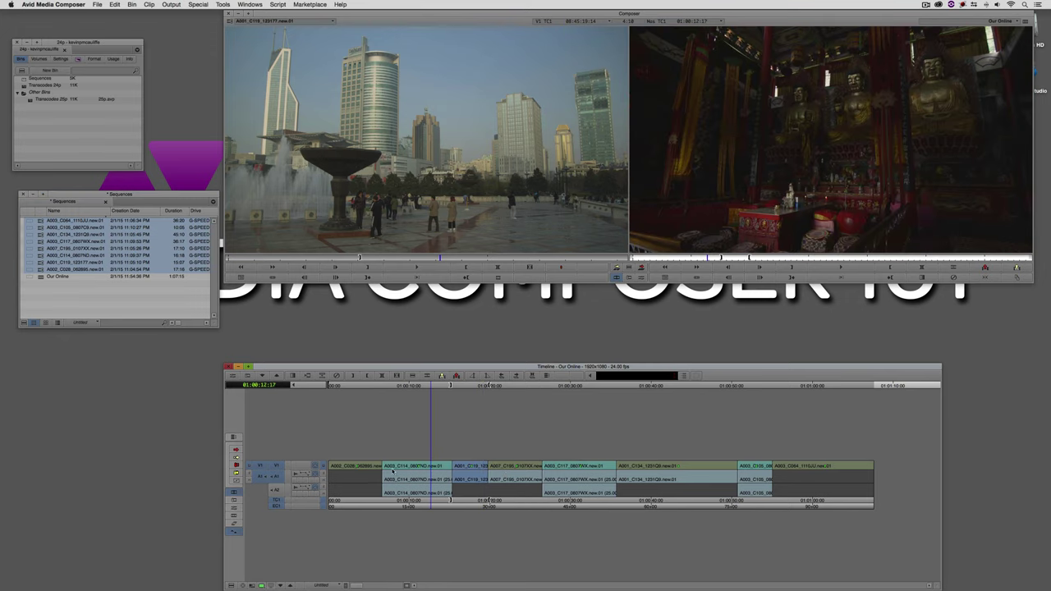
{"action": "left_click", "coordinate": [378, 469]}
{"action": "left_click", "coordinate": [491, 473]}
{"action": "left_click", "coordinate": [531, 473]}
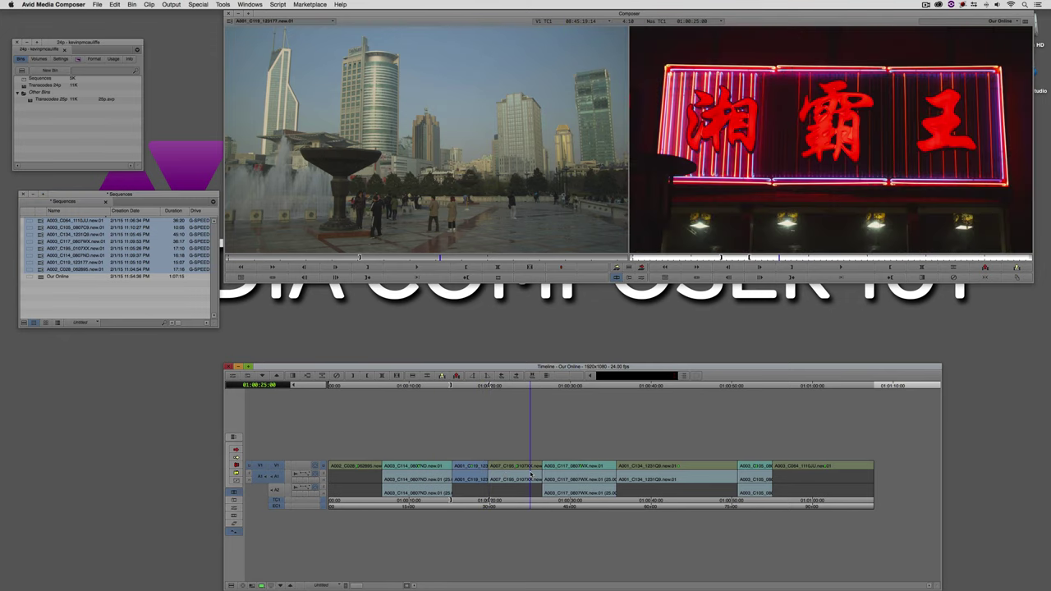
{"action": "left_click_drag", "start_coordinate": [581, 473], "coordinate": [538, 470]}
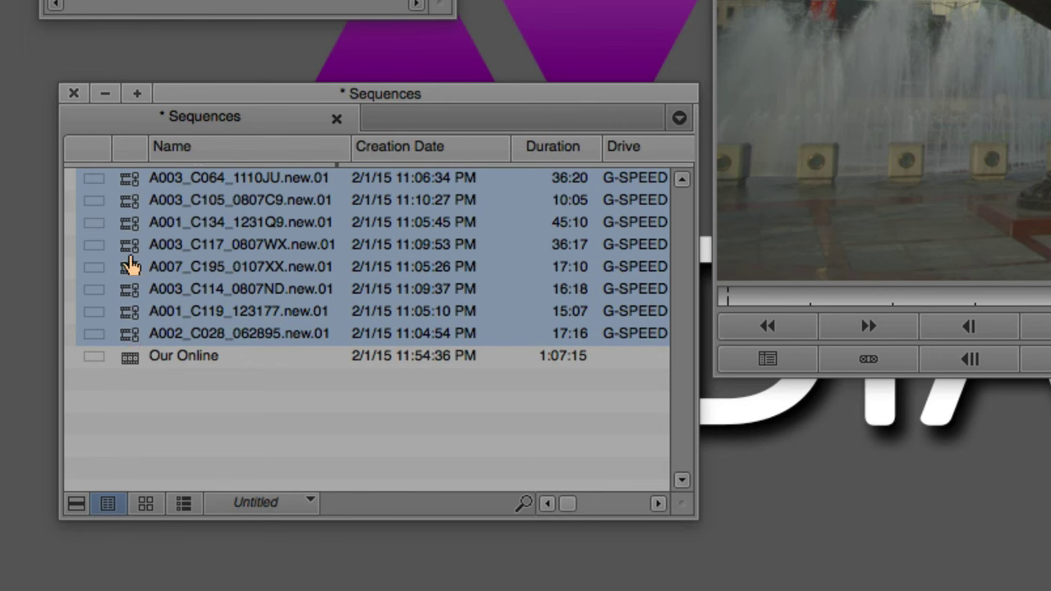
Switch the Sequences bin to the Raster Dimension view.
{"action": "left_click", "coordinate": [274, 500]}
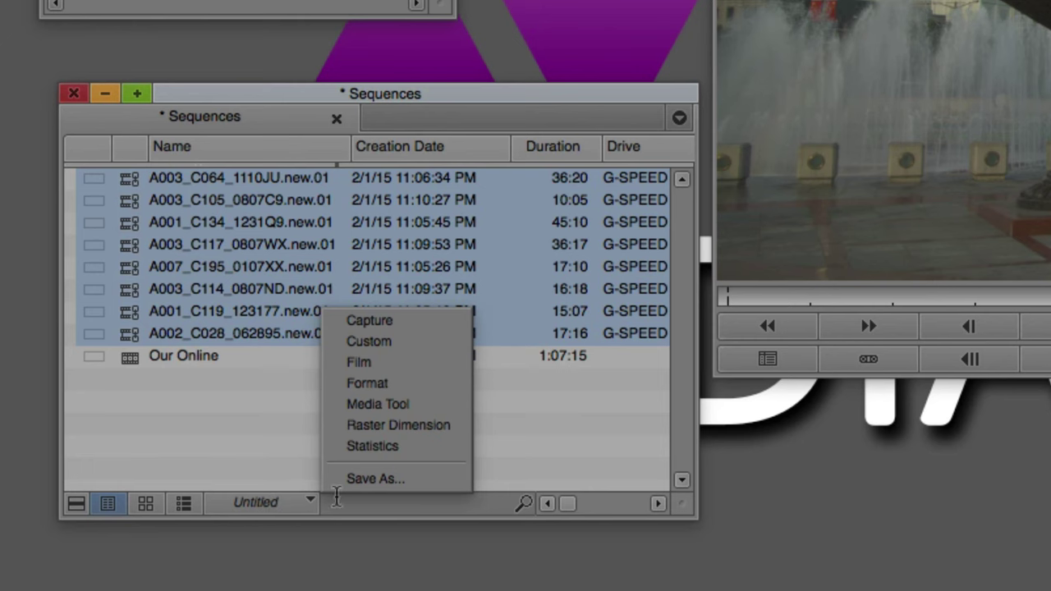
{"action": "left_click", "coordinate": [390, 425]}
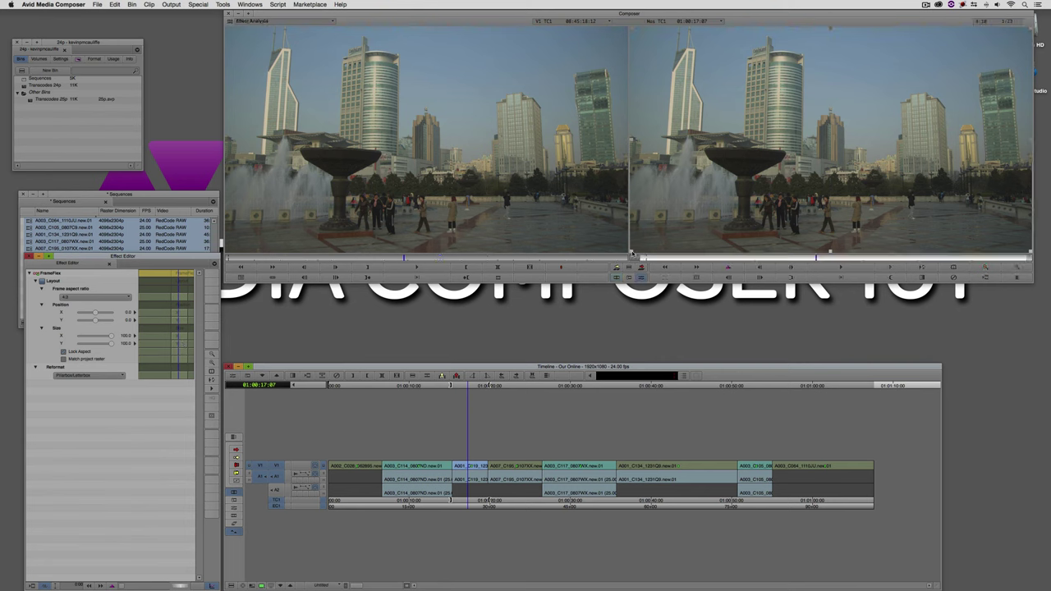
Shrink the FrameFlex framing box on clip A001_C119_123177.new.01 to about 59 percent and position it over the fountain area.
{"action": "left_click_drag", "start_coordinate": [630, 253], "coordinate": [721, 212]}
{"action": "left_click_drag", "start_coordinate": [841, 152], "coordinate": [745, 207]}
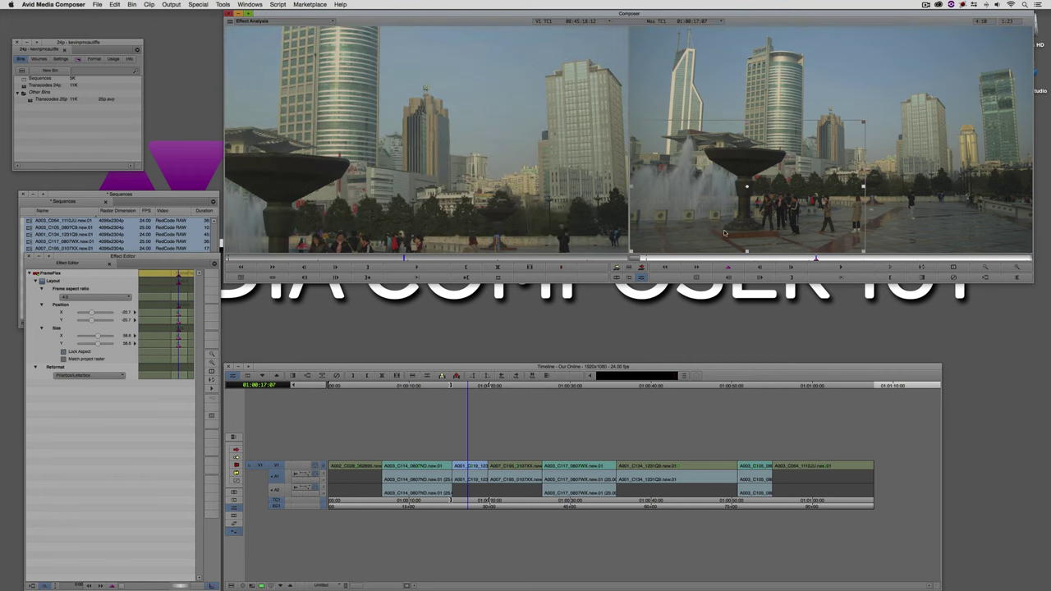